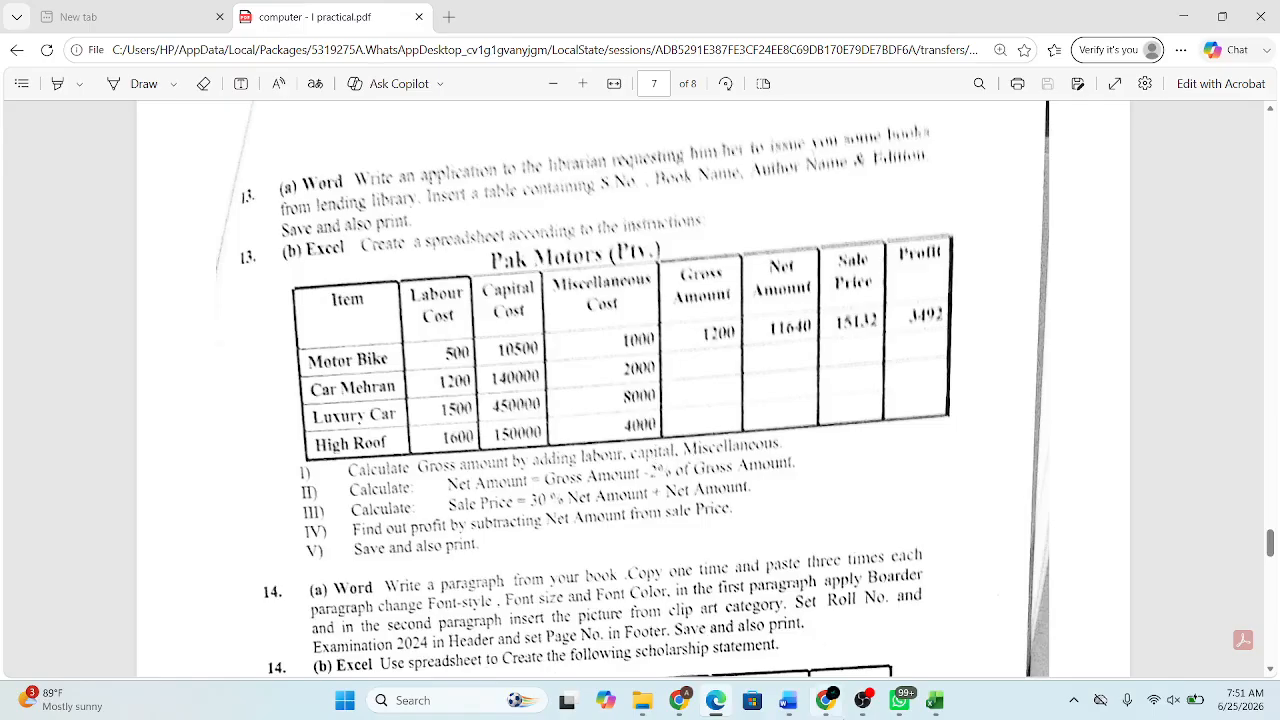
Step: Switch to the Book1 workbook in Excel and calculate the Motor Bike gross amount in E5 with =sum(B5:D5)
mouse_move(909, 709)
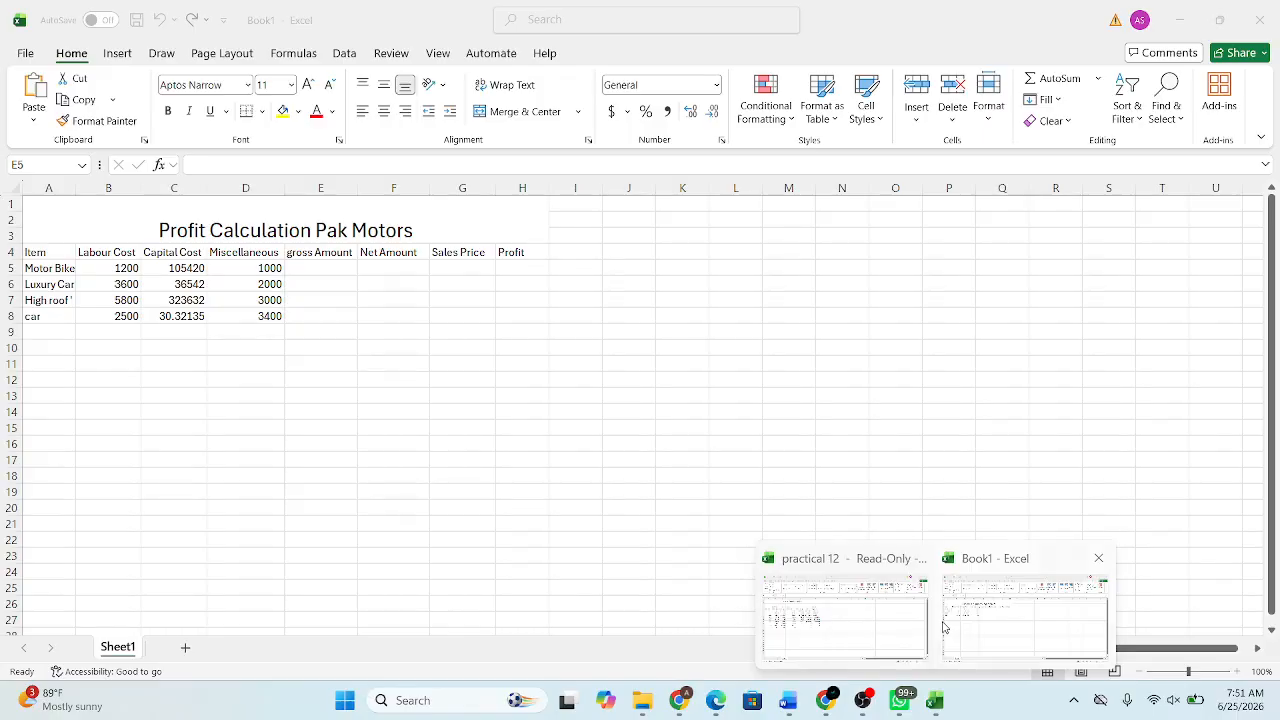
left_click(943, 627)
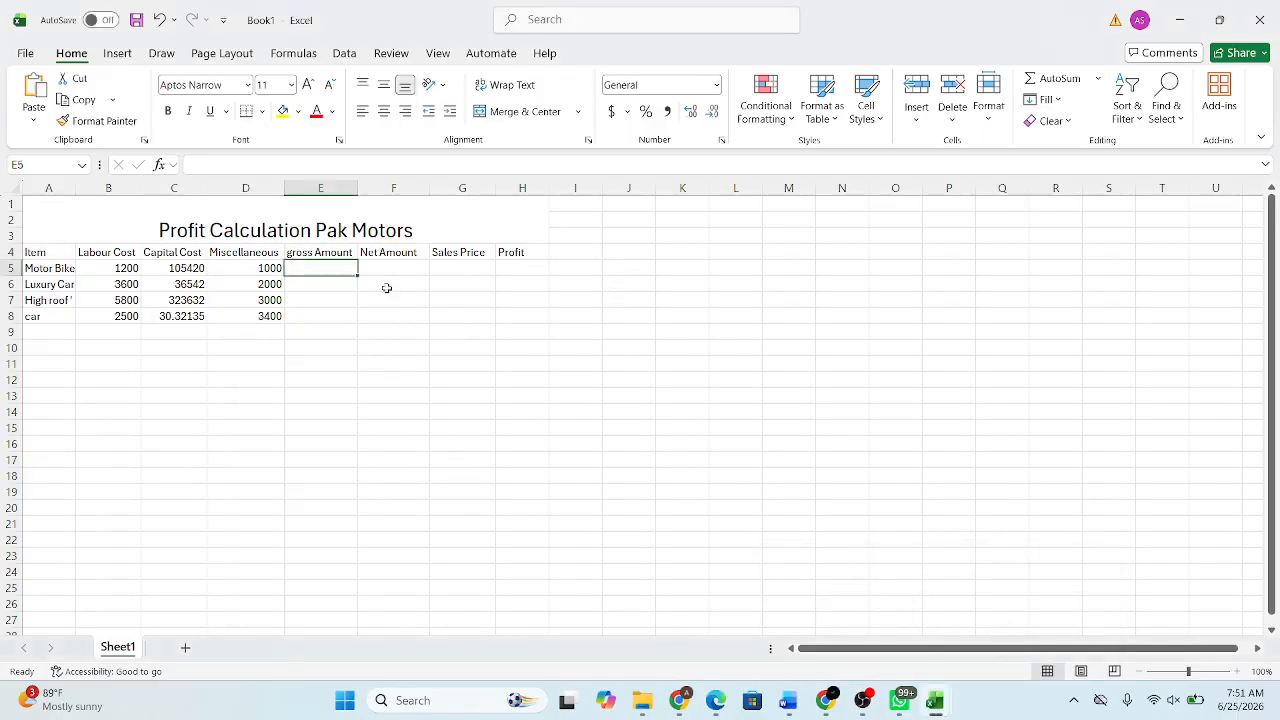
double_click(318, 270)
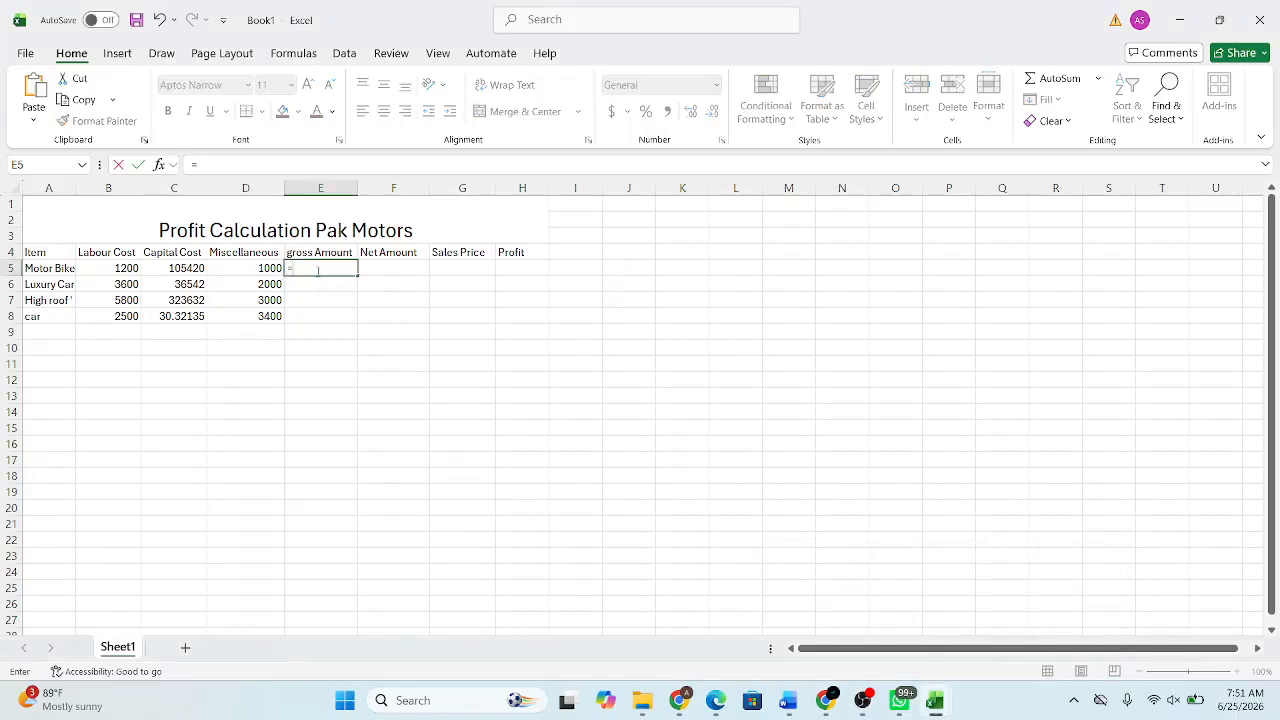
type("=sum(")
left_click_drag(96, 268, 257, 268)
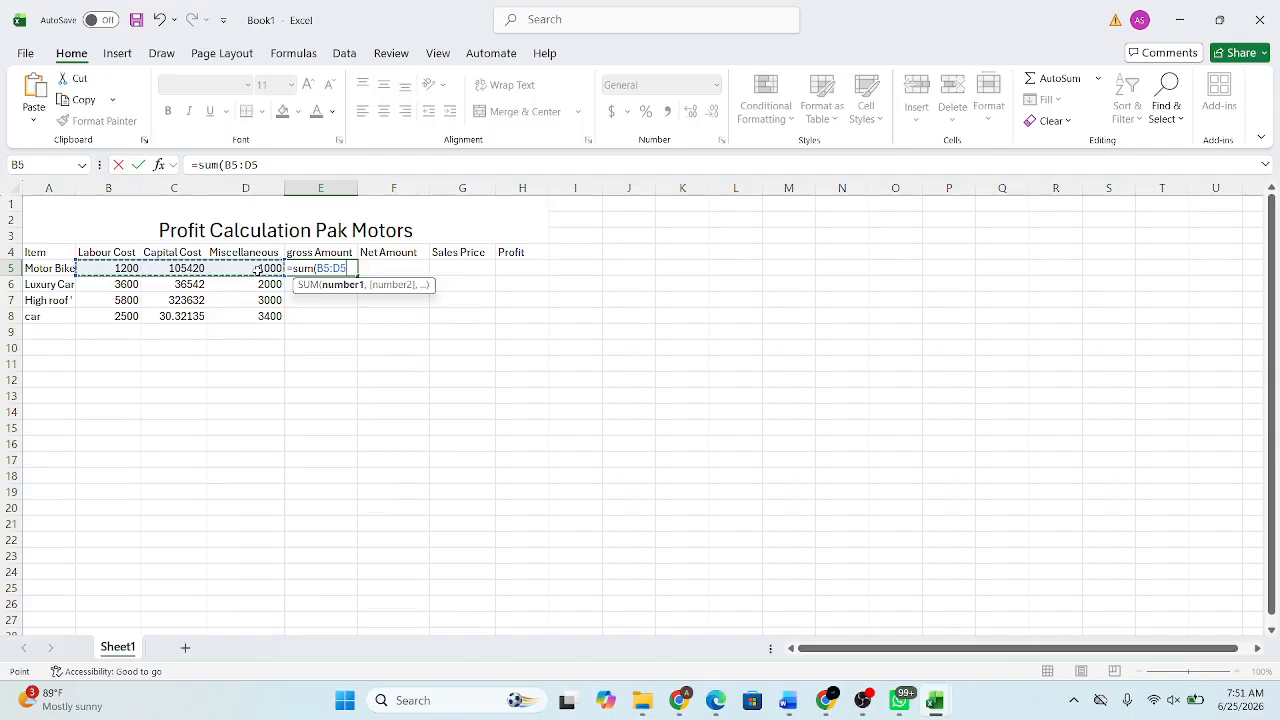
type(")")
key("Return")
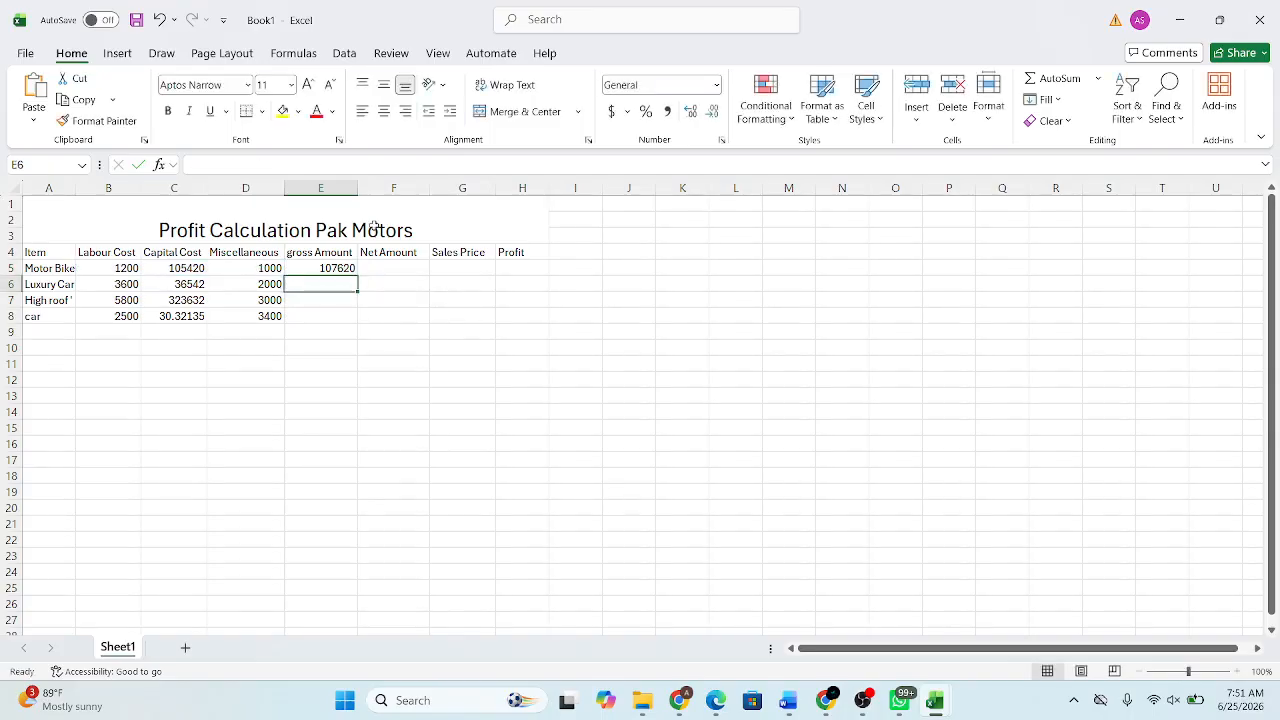
Step: Consult the net amount rule in the exercise PDF and enter =E5-(E5*2%) in F5 of Book1 for Motor Bike
left_click(390, 266)
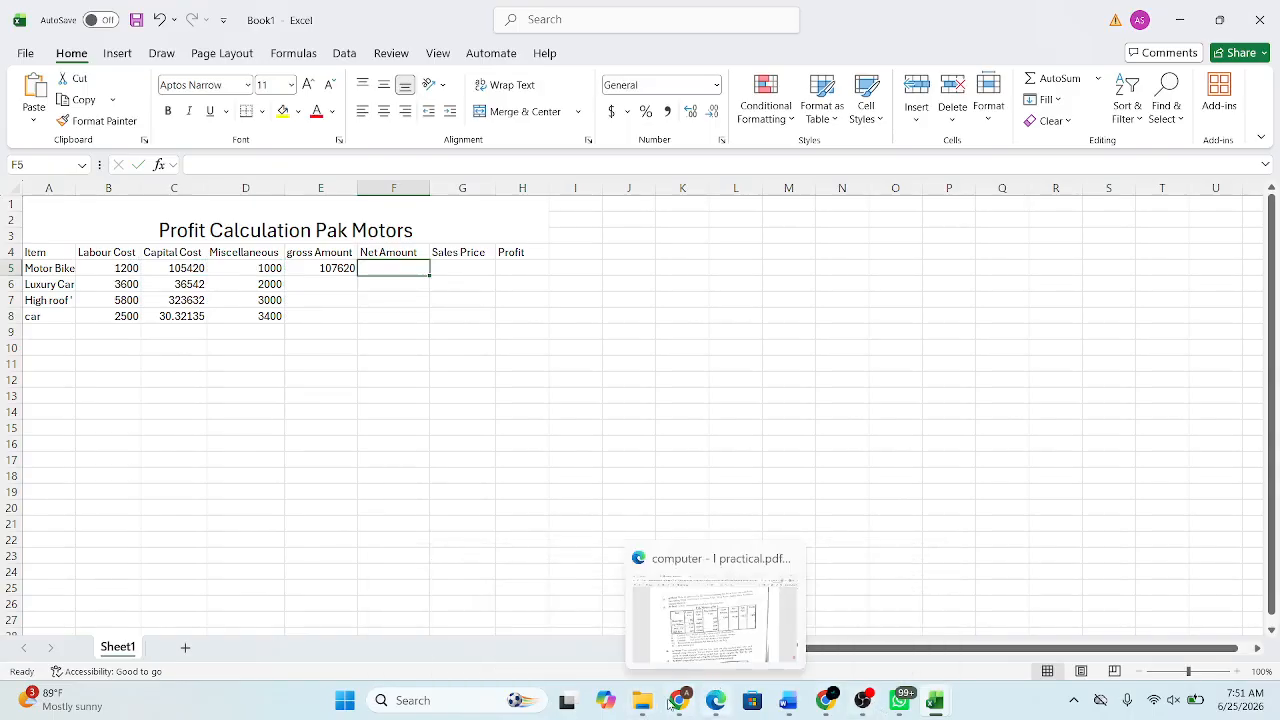
left_click(710, 702)
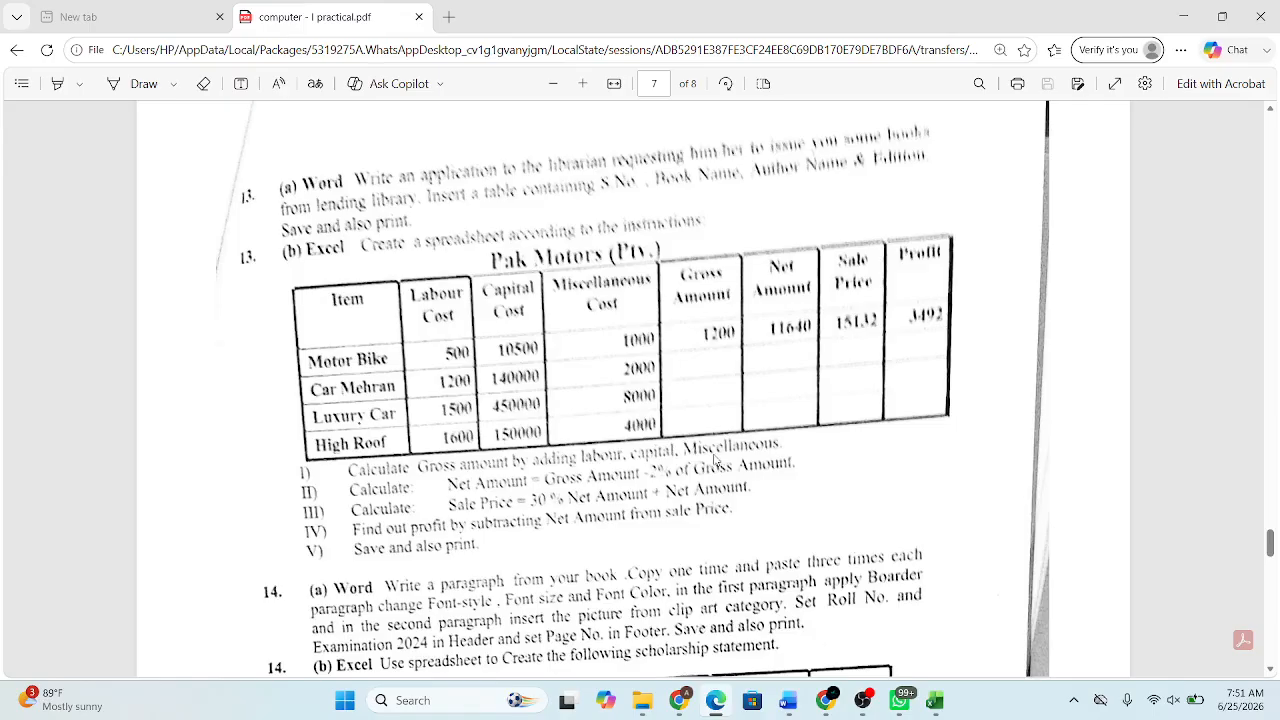
mouse_move(694, 703)
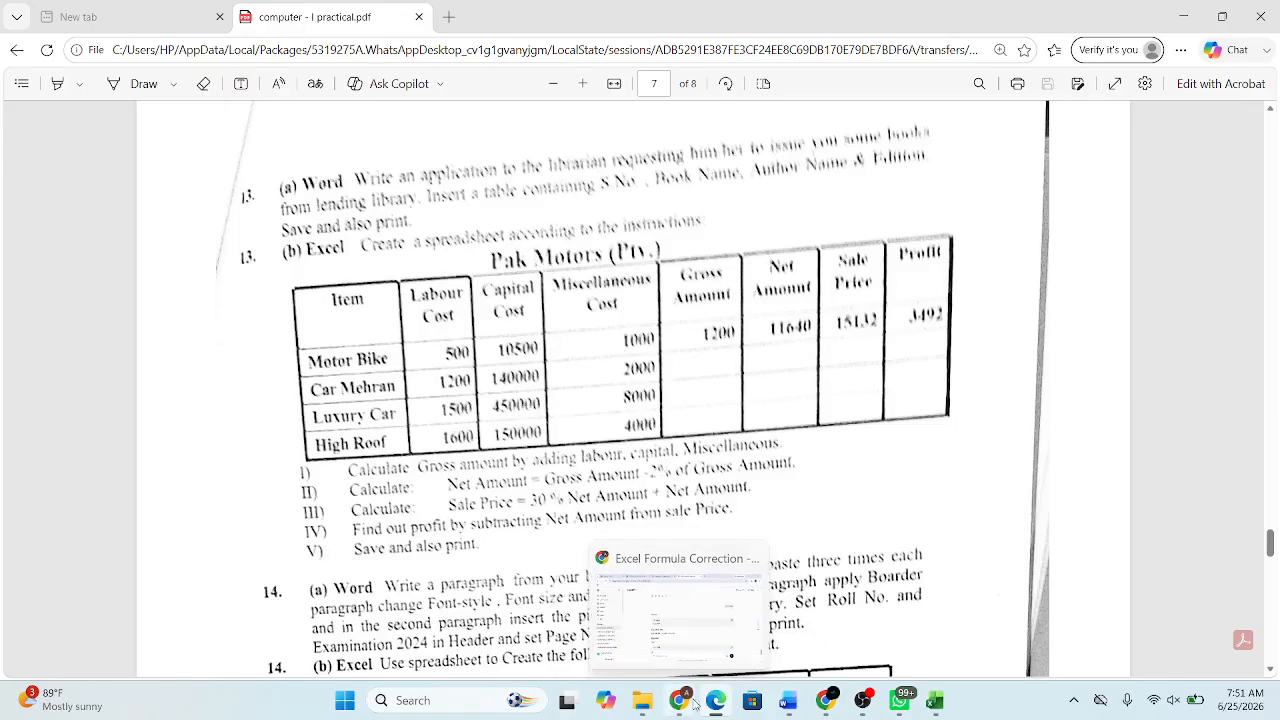
mouse_move(935, 703)
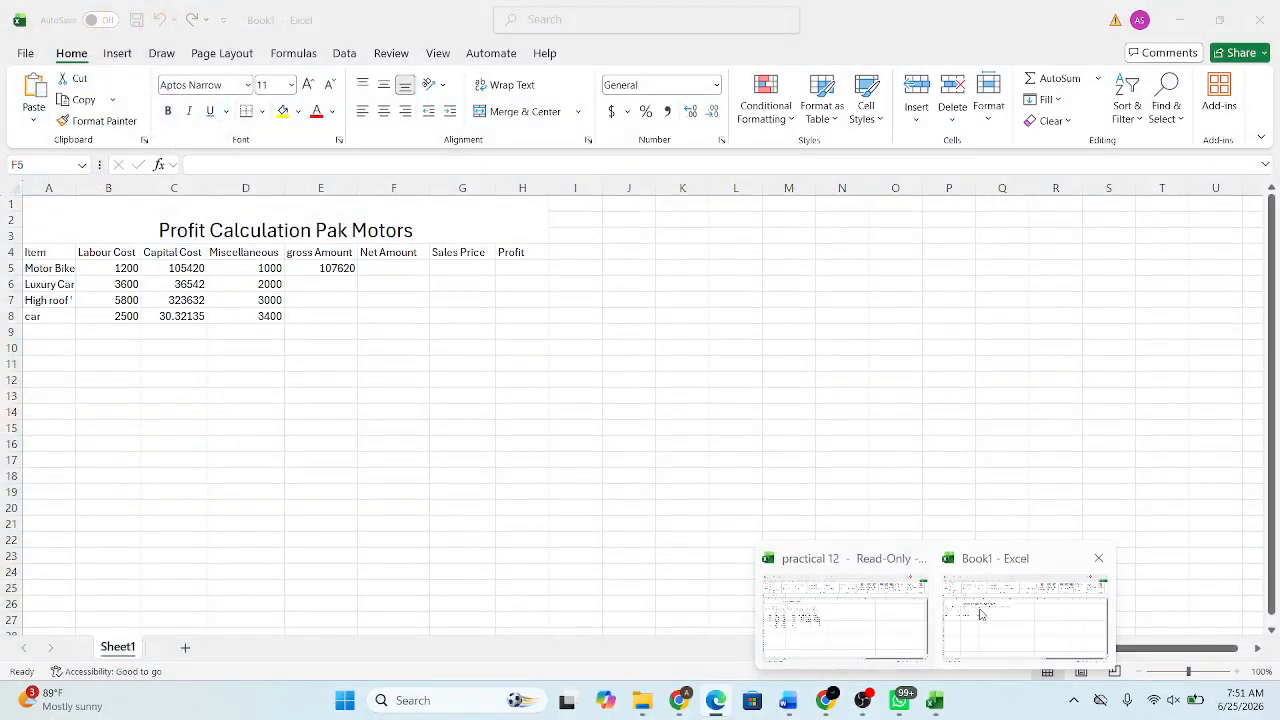
left_click(977, 611)
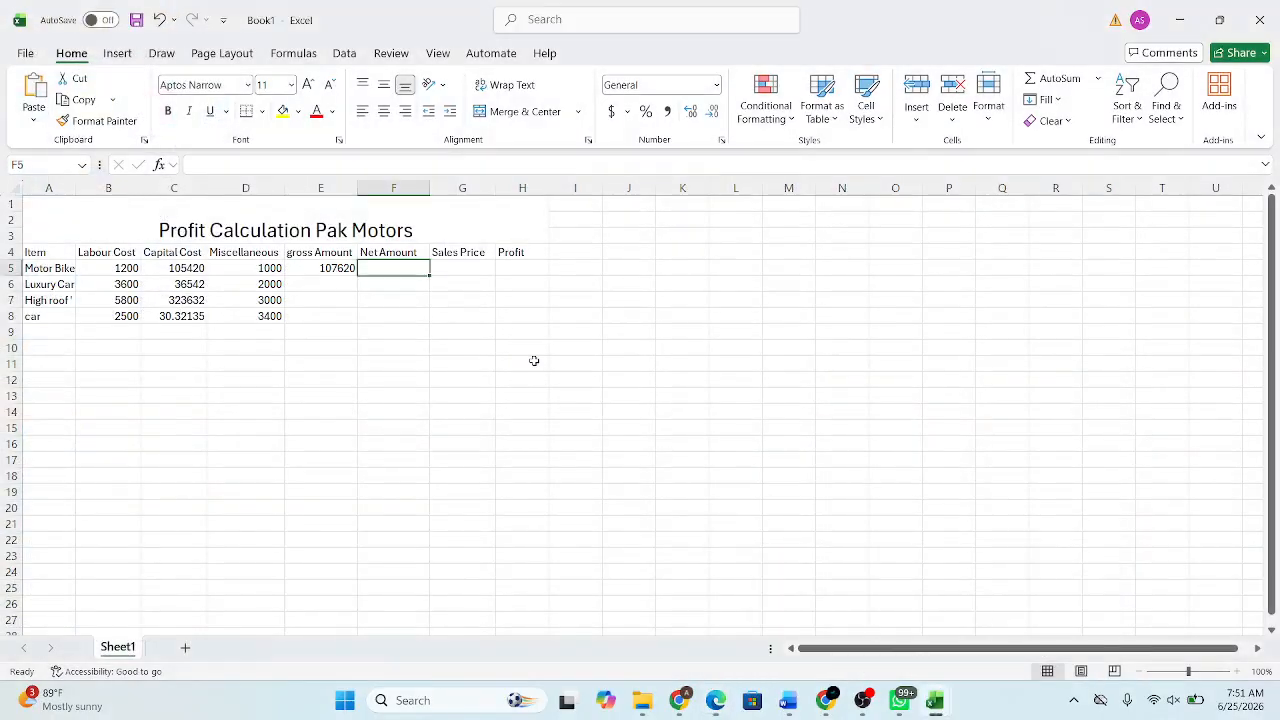
double_click(388, 268)
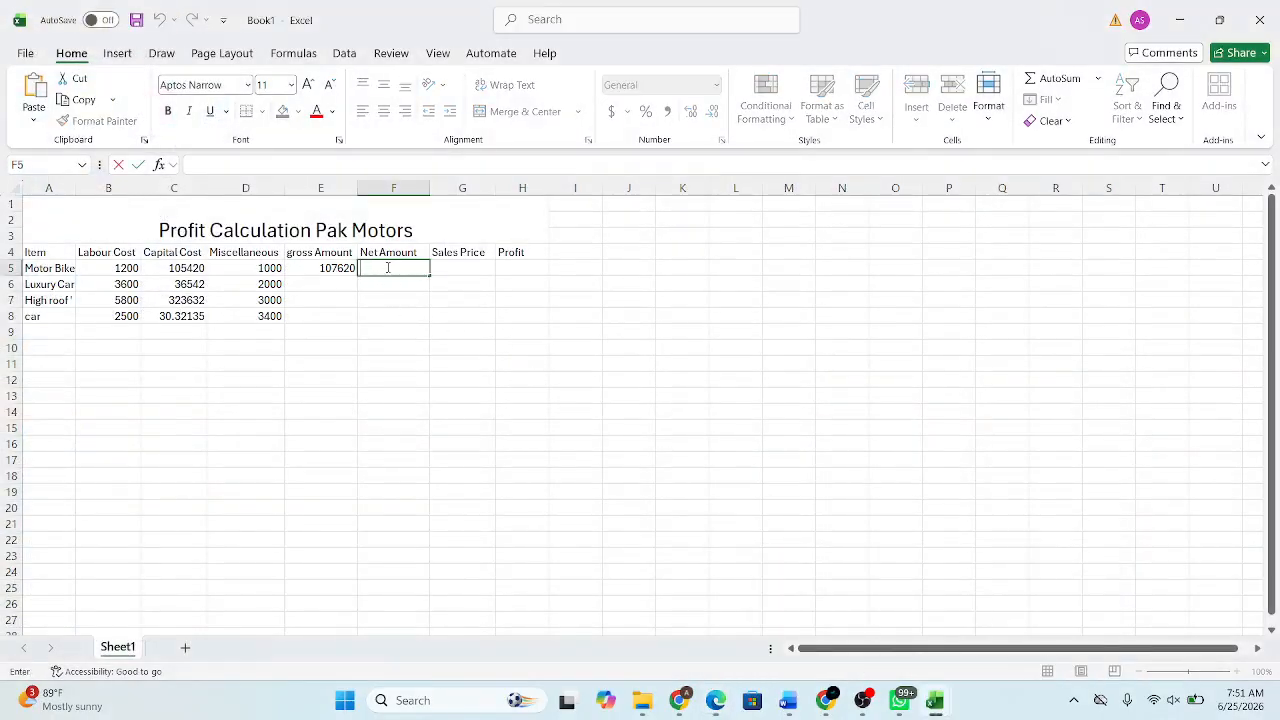
type("=")
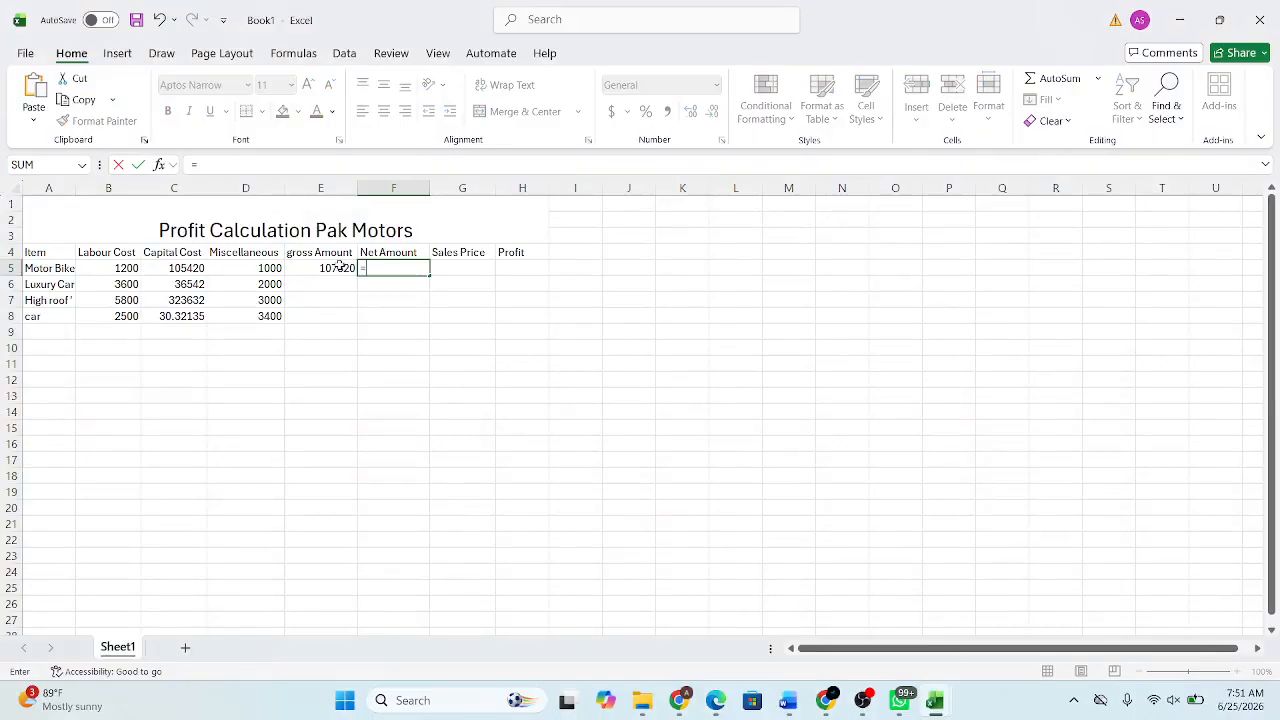
left_click(338, 266)
type("-")
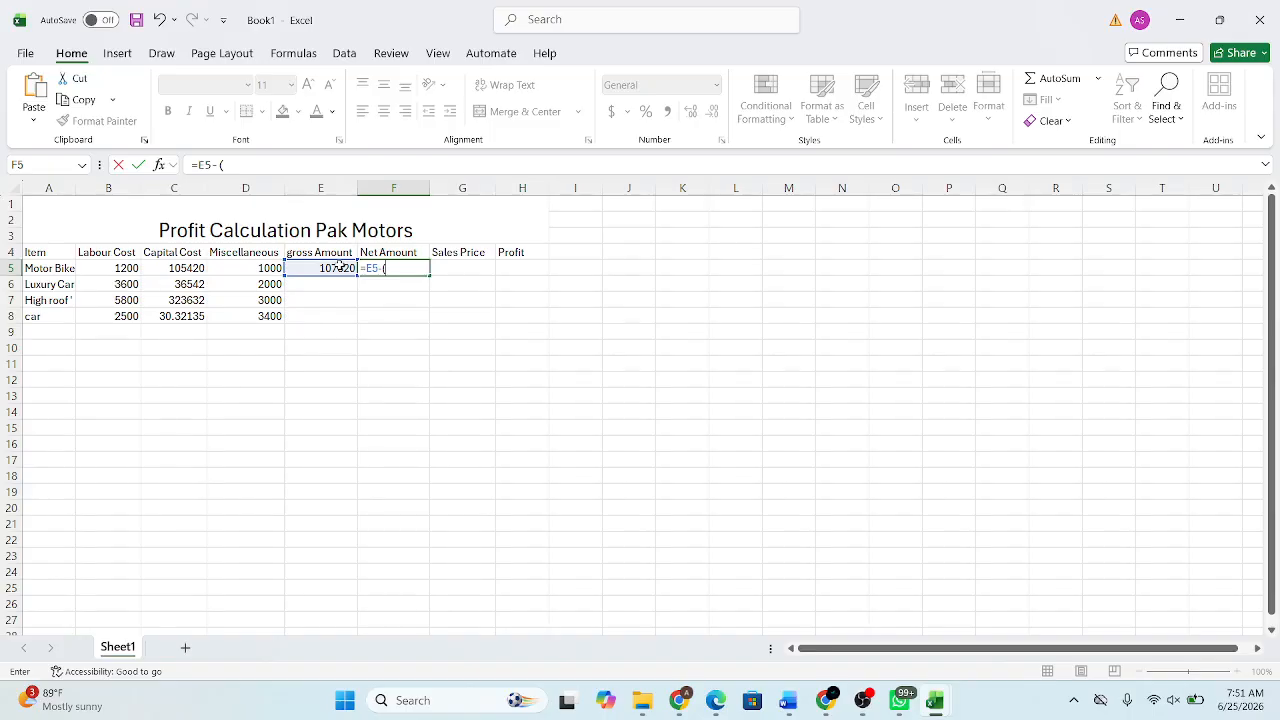
type("(")
left_click(340, 267)
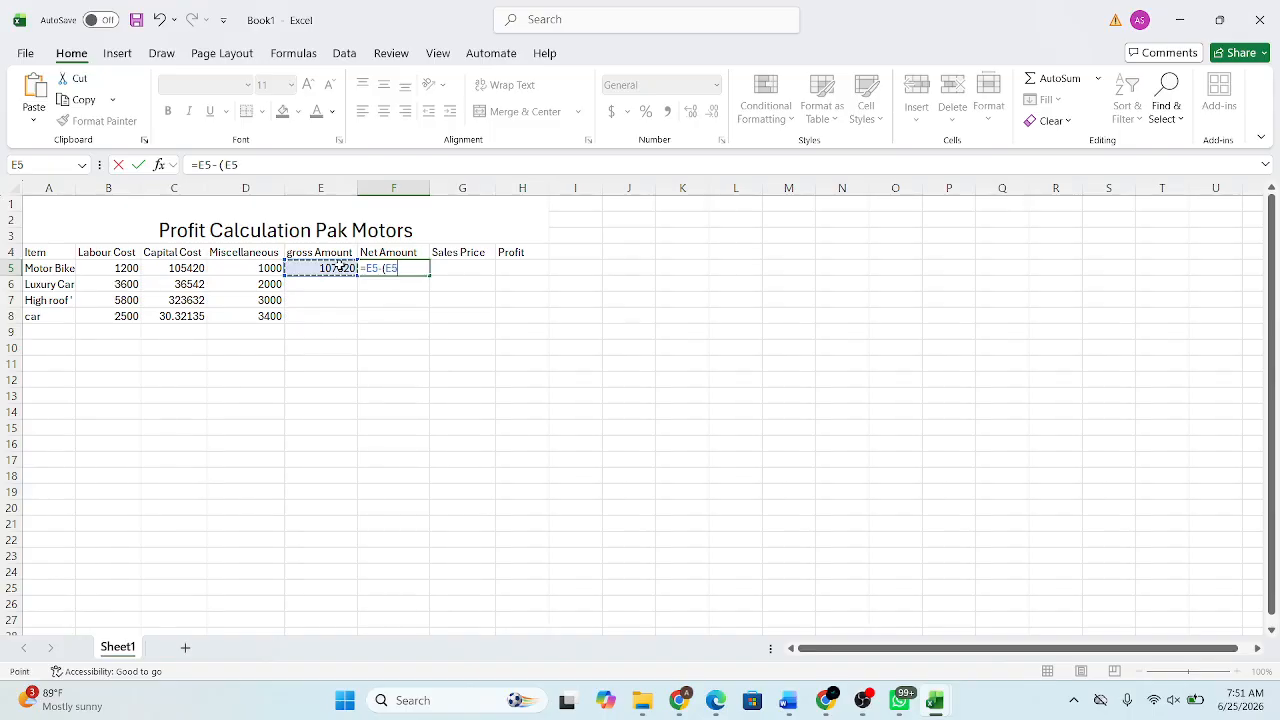
type("*2%")
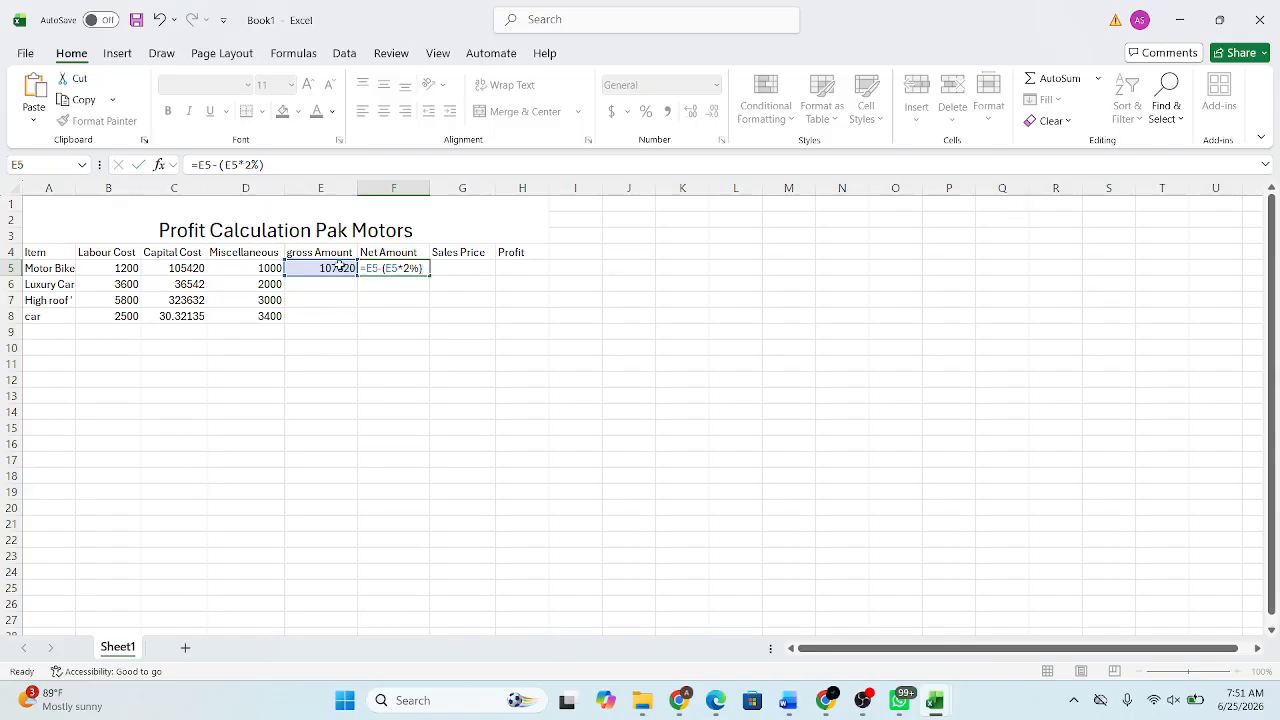
type(")")
key("Return")
Step: Review the Motor Bike net amount formula in F5 and the cell it references
left_click(402, 265)
left_click(463, 269)
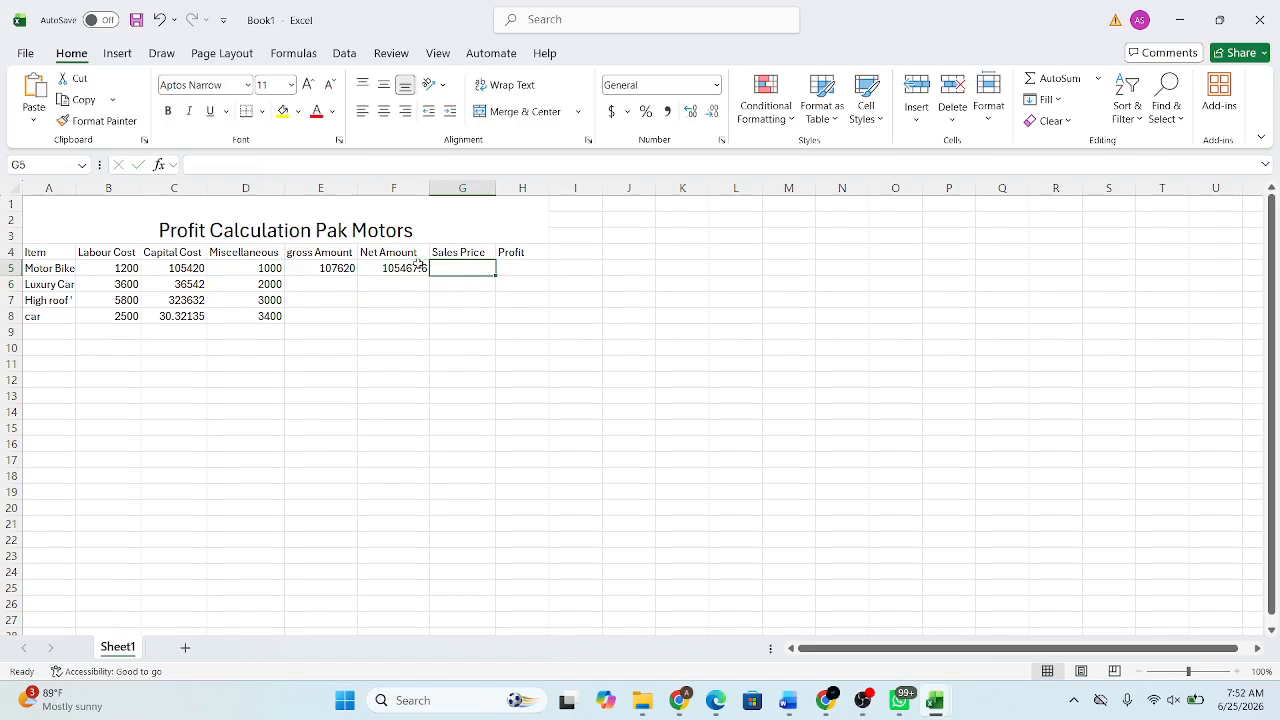
double_click(418, 266)
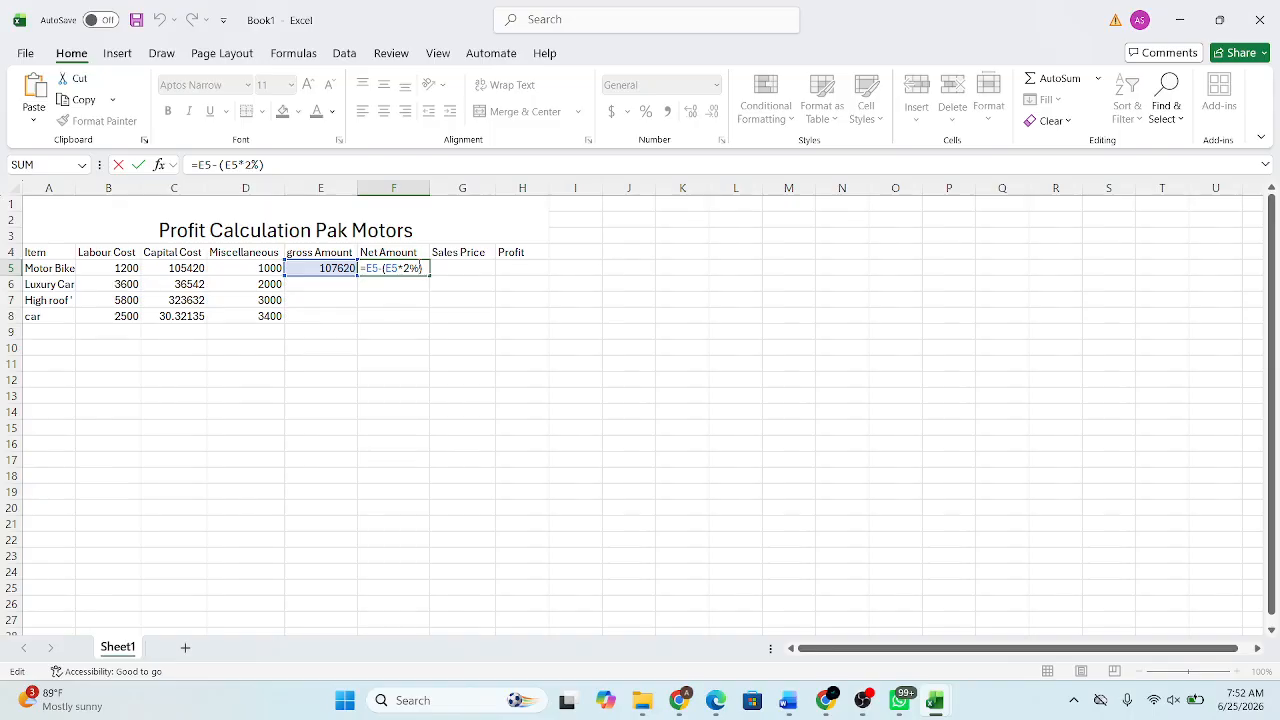
key("Return")
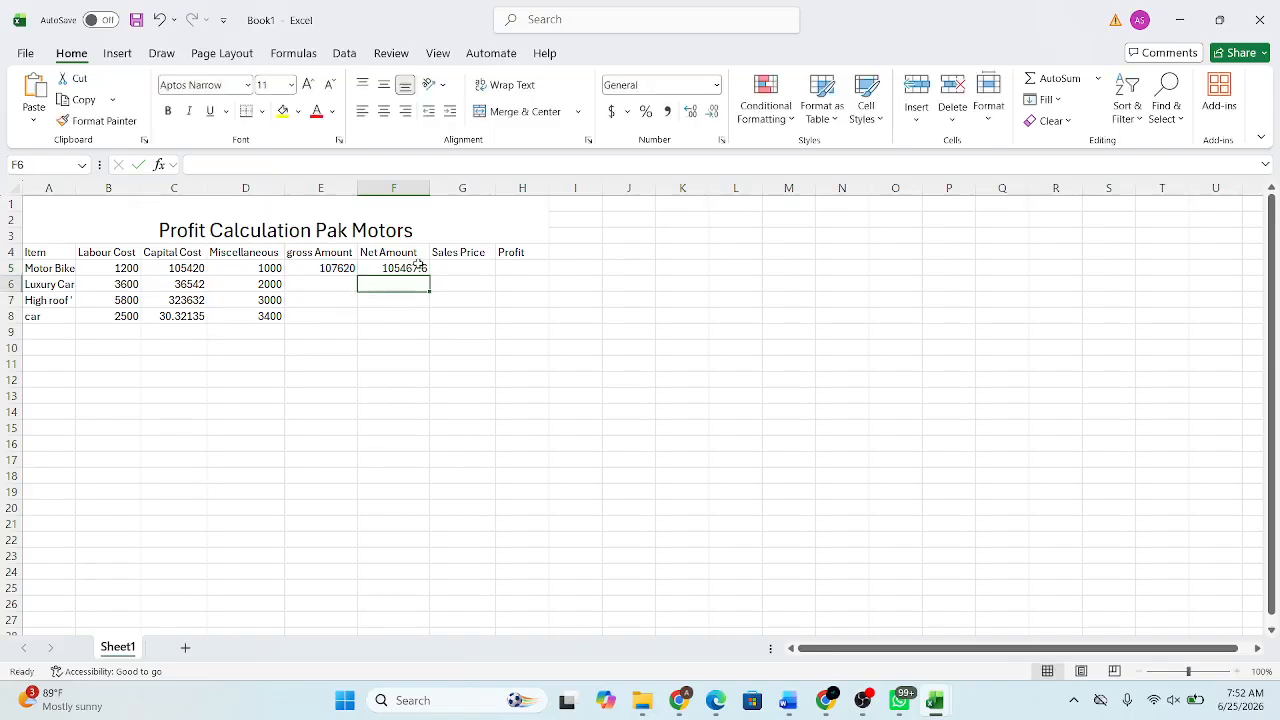
left_click(418, 266)
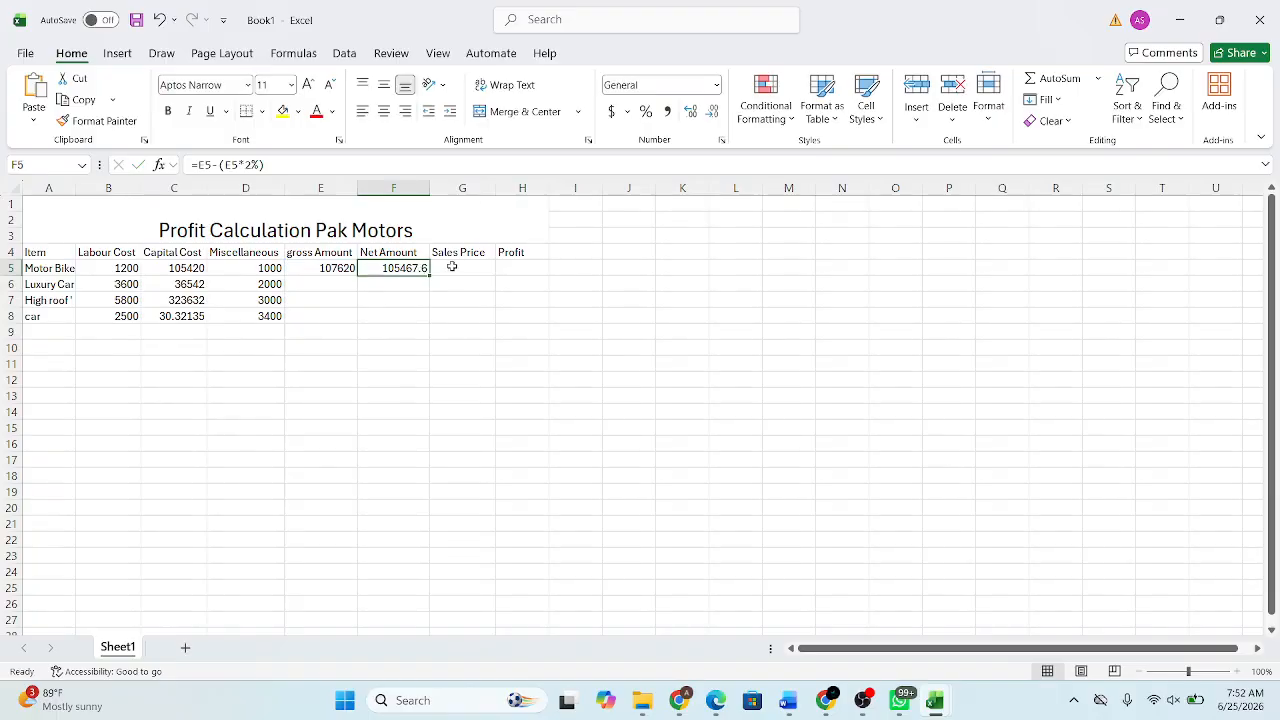
Step: Consult the sale price rule in the exercise PDF and enter =F5+(F5*30%) in G5 of Book1 for Motor Bike
mouse_move(935, 700)
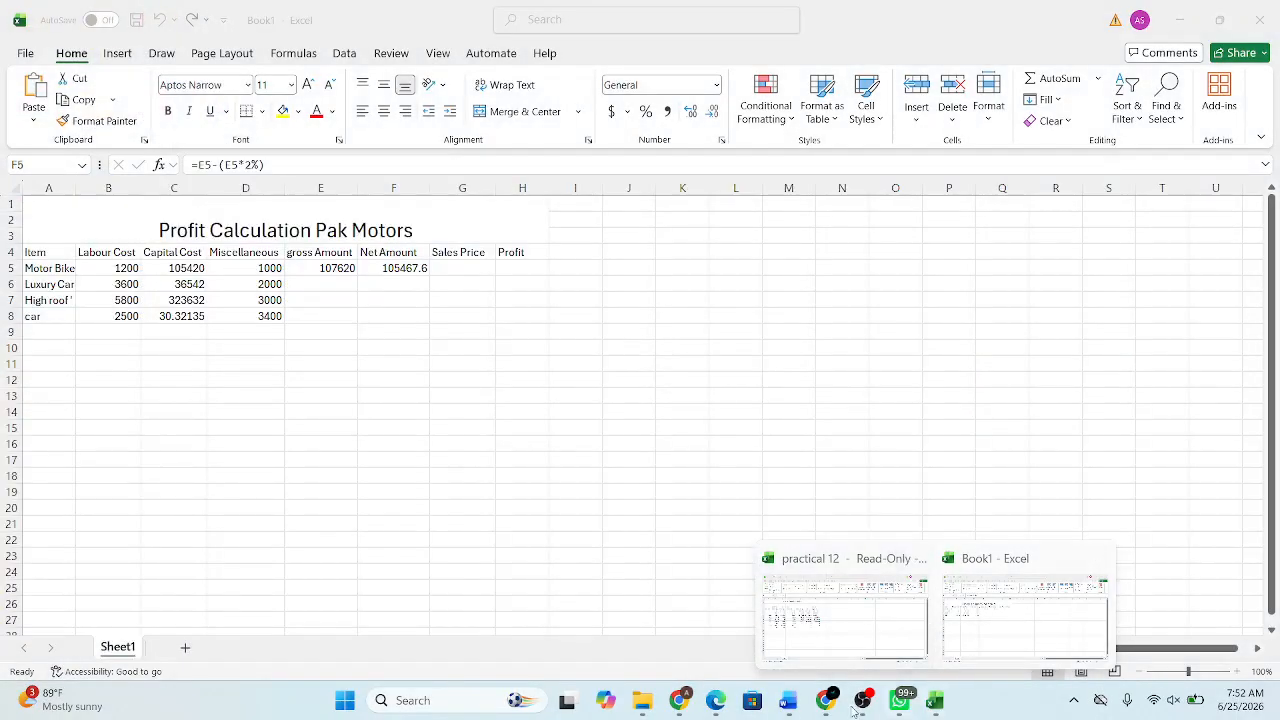
left_click(716, 702)
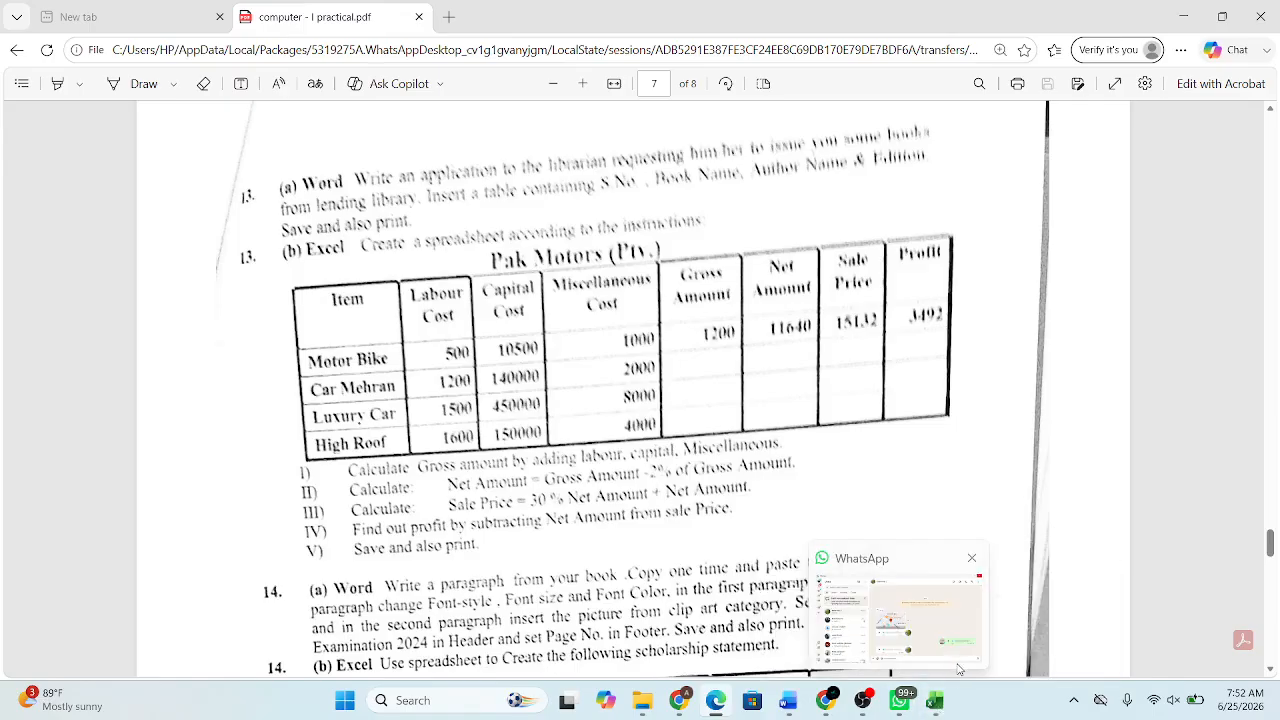
left_click(1008, 600)
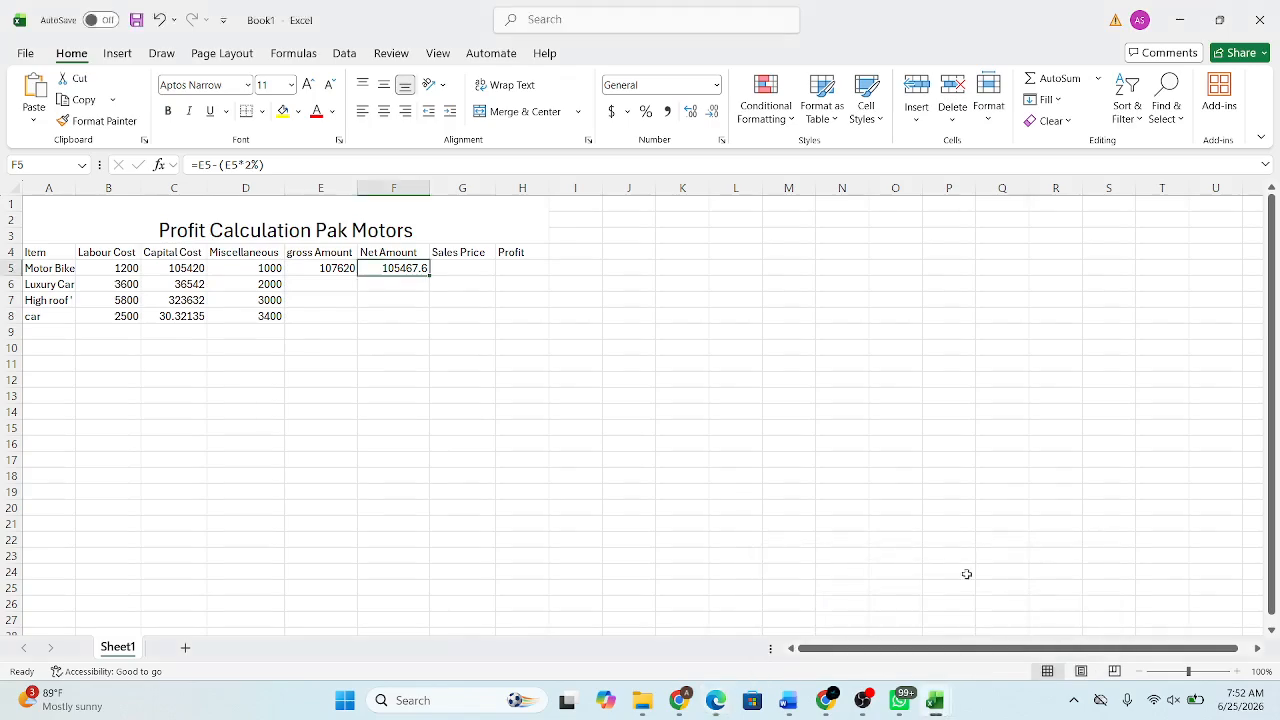
left_click(433, 302)
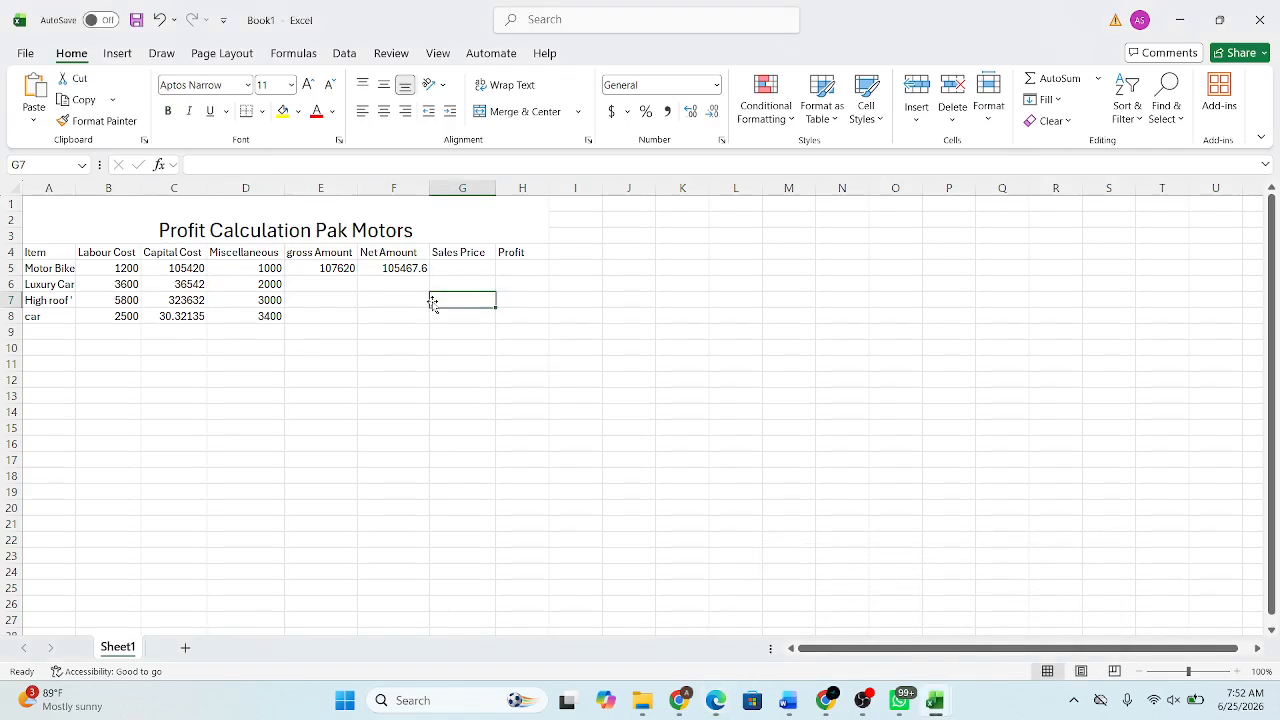
left_click(462, 270)
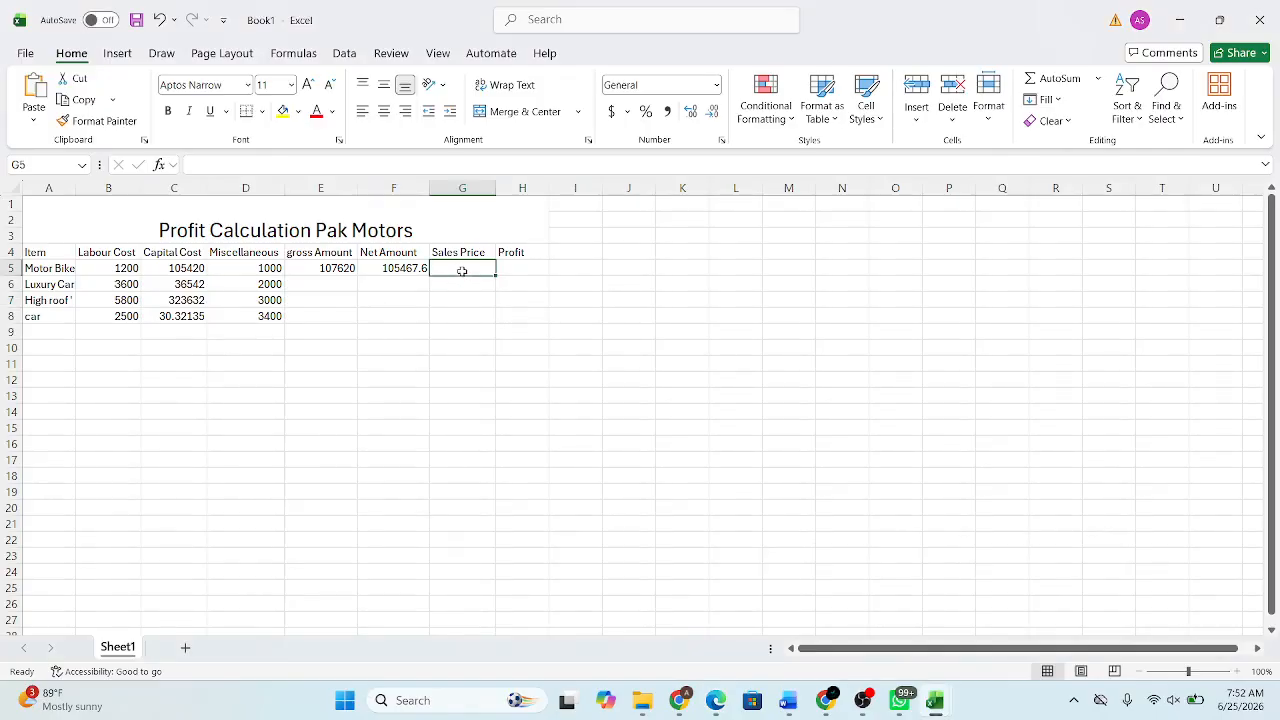
double_click(466, 268)
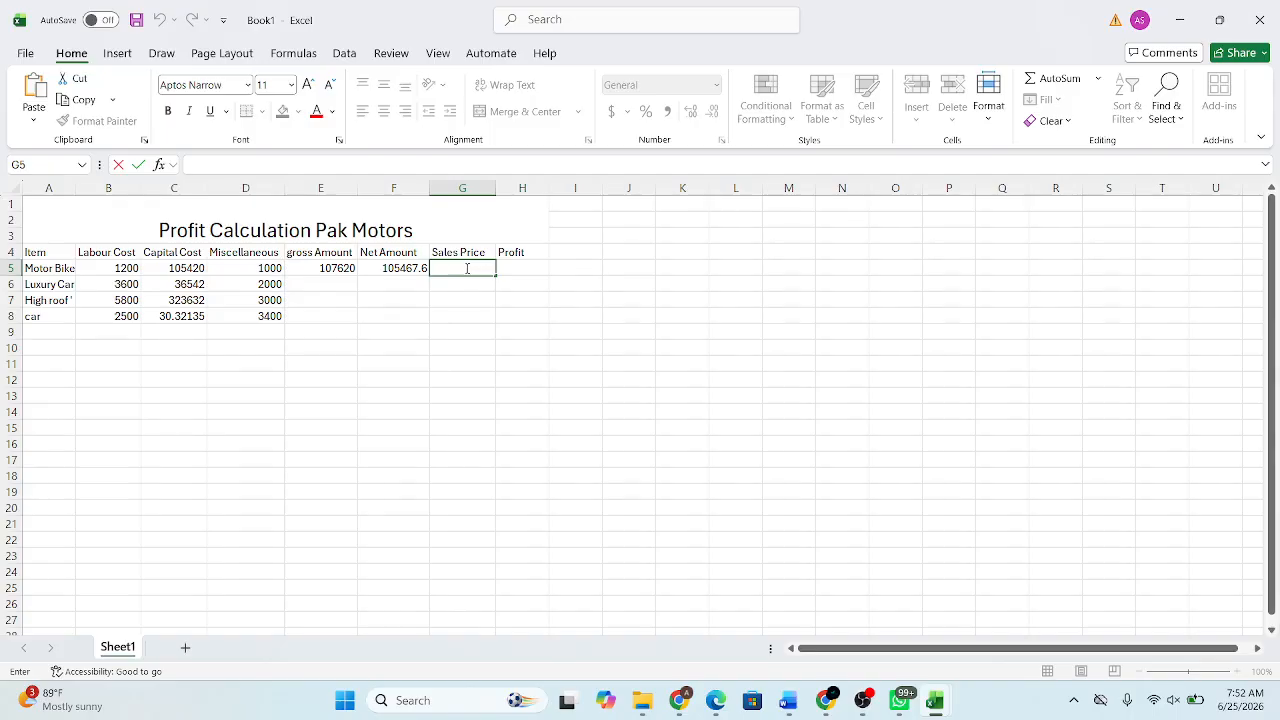
type("=")
left_click(387, 265)
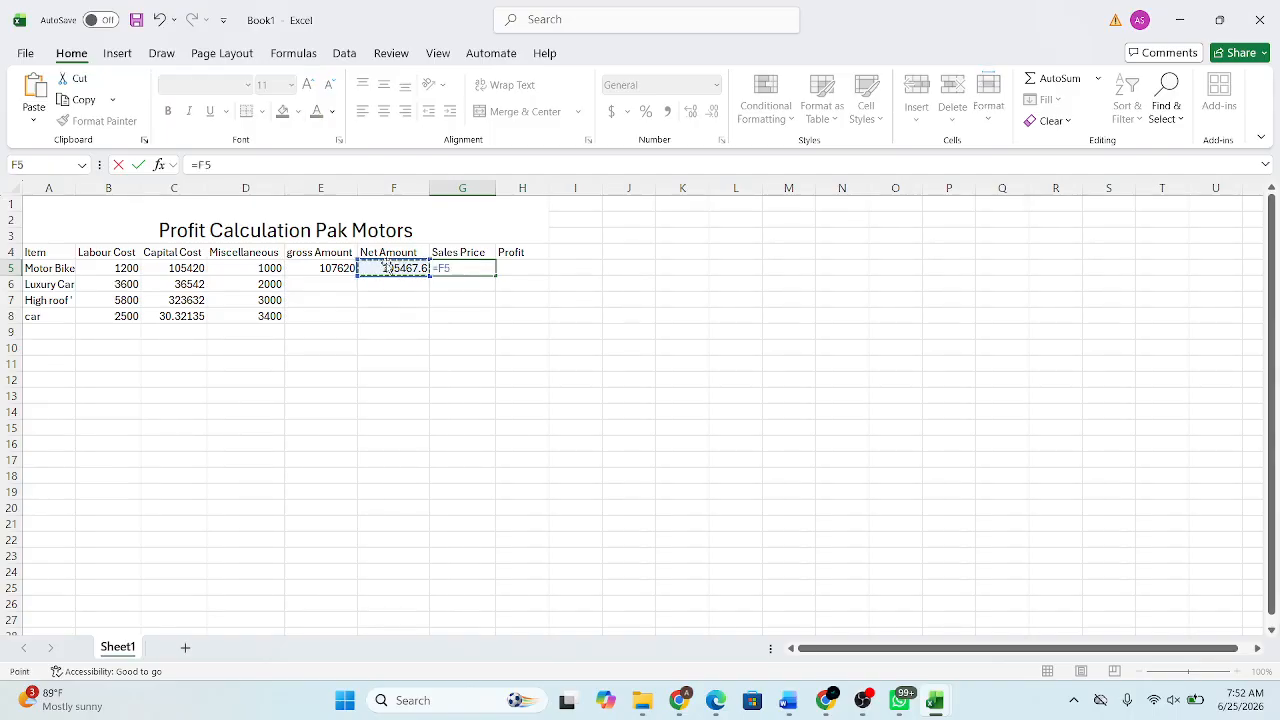
type("+(")
left_click(400, 268)
type("*30")
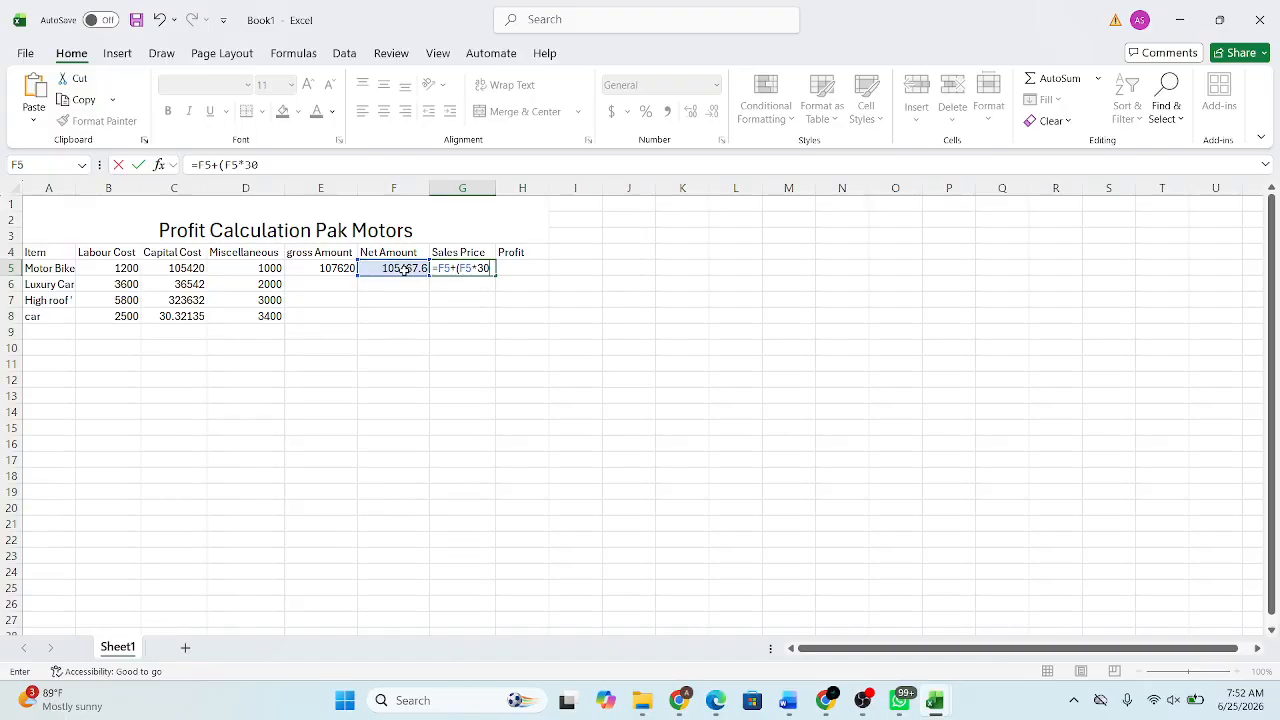
type("%)")
key("Return")
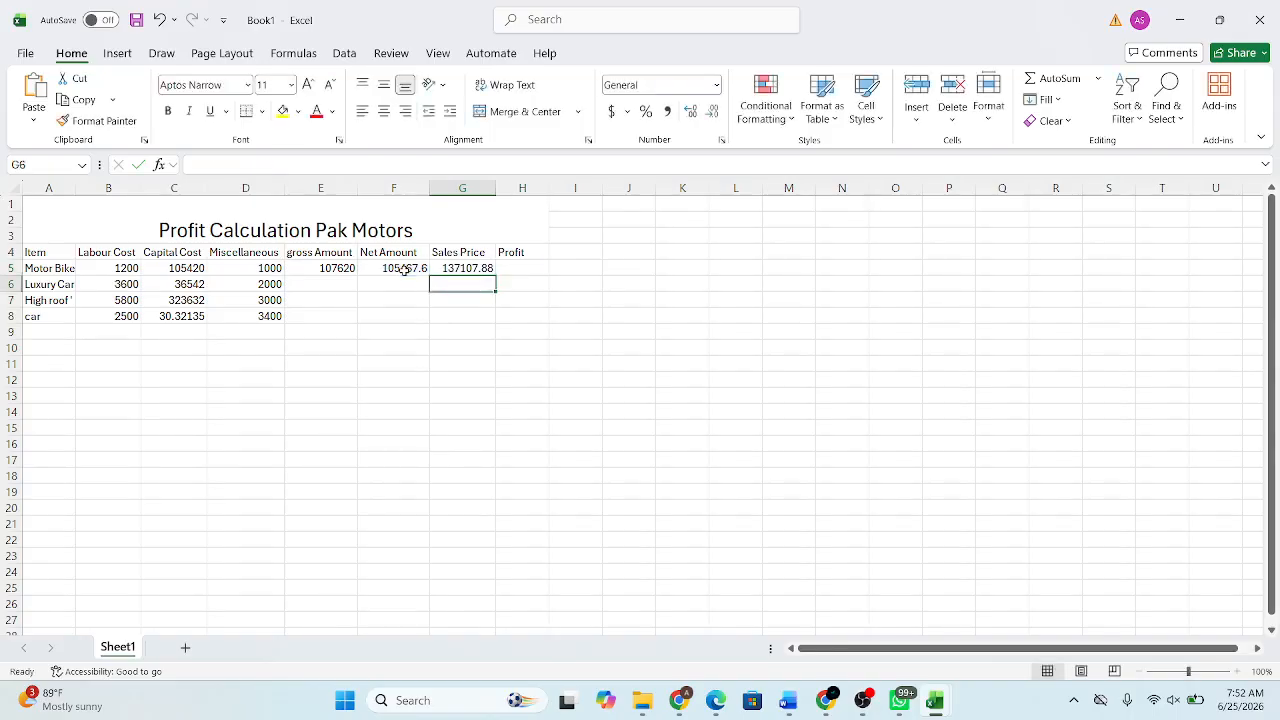
Step: Review the Motor Bike net amount and sales price formulas, consult the profit rule in the exercise PDF, and return to Book1 in Excel
left_click(521, 272)
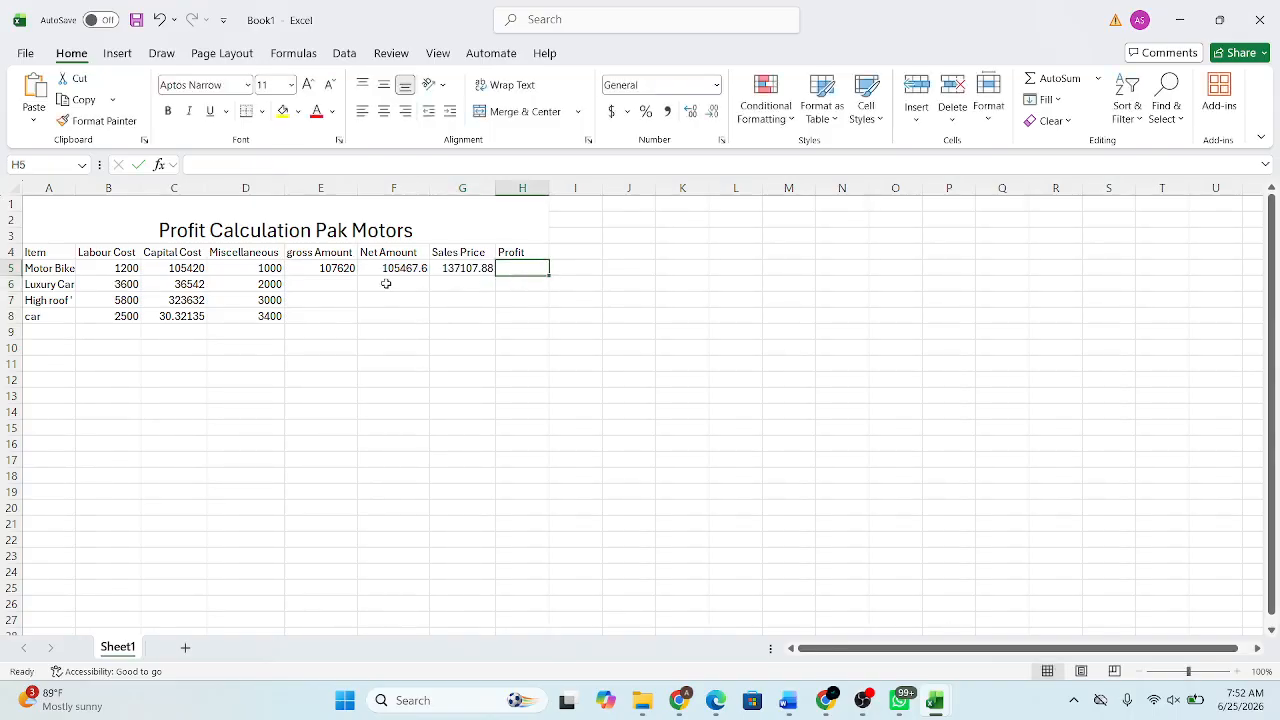
left_click(410, 270)
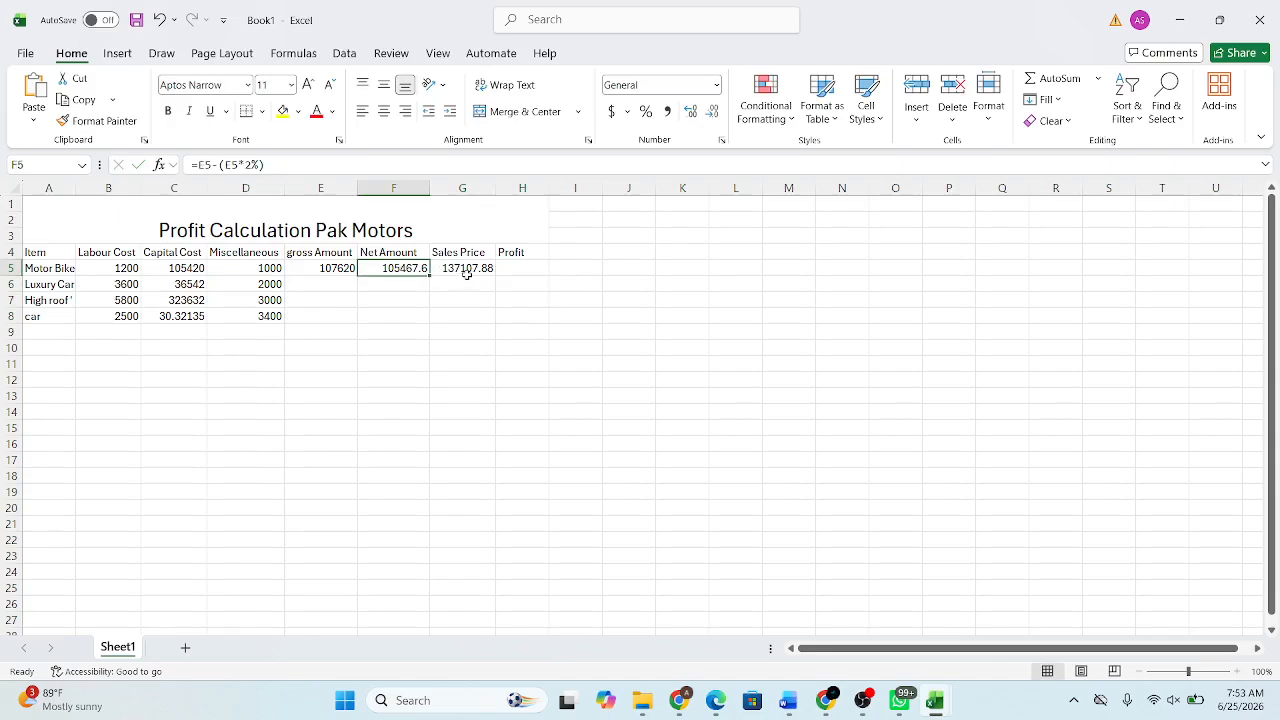
left_click(467, 270)
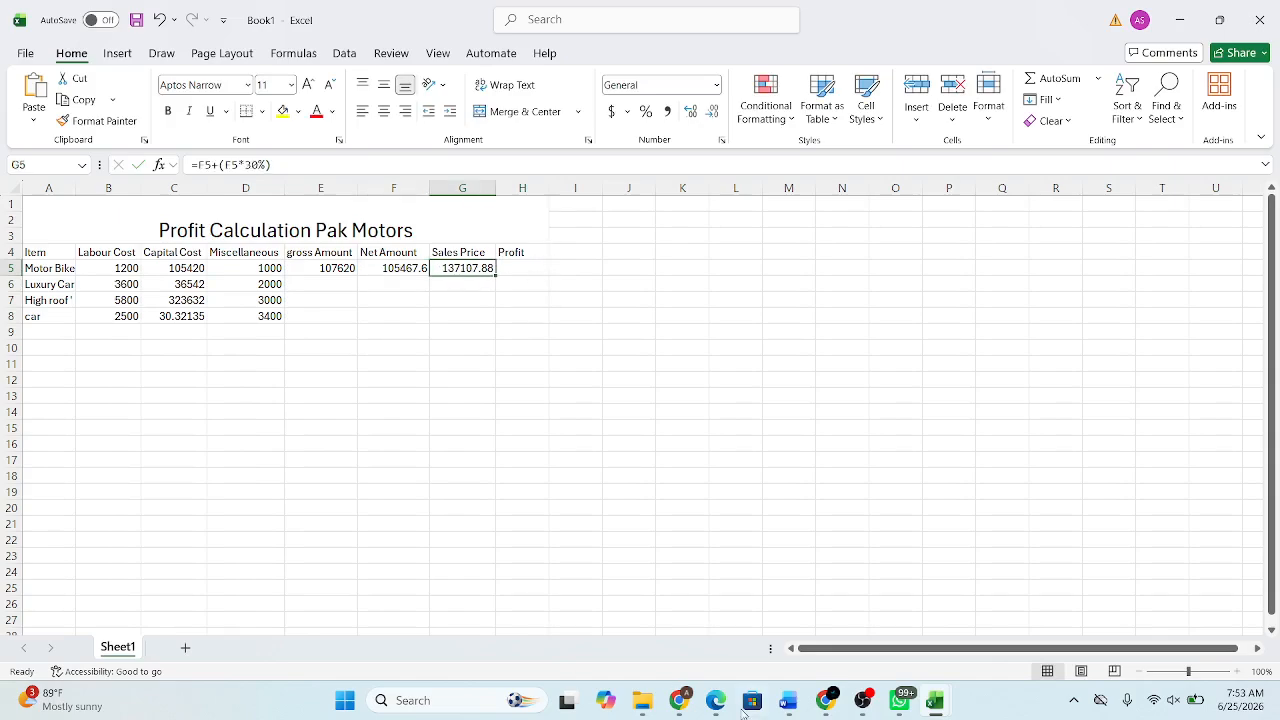
mouse_move(861, 705)
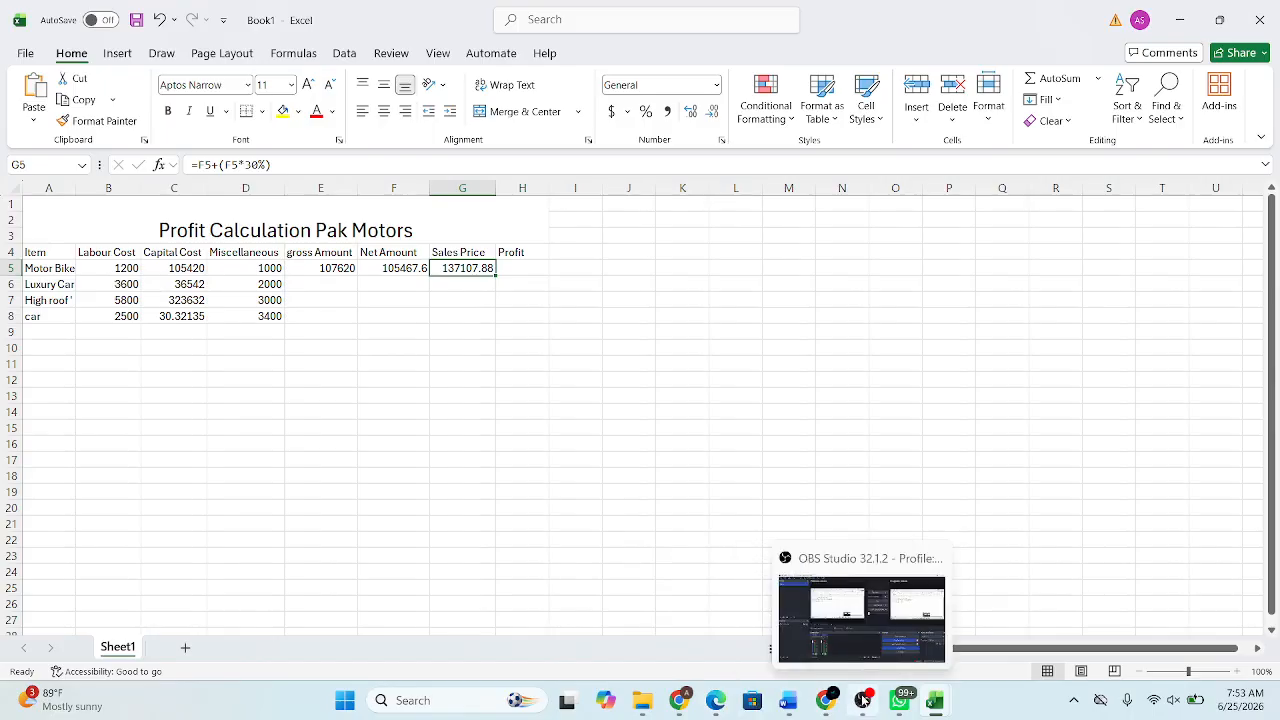
left_click(714, 707)
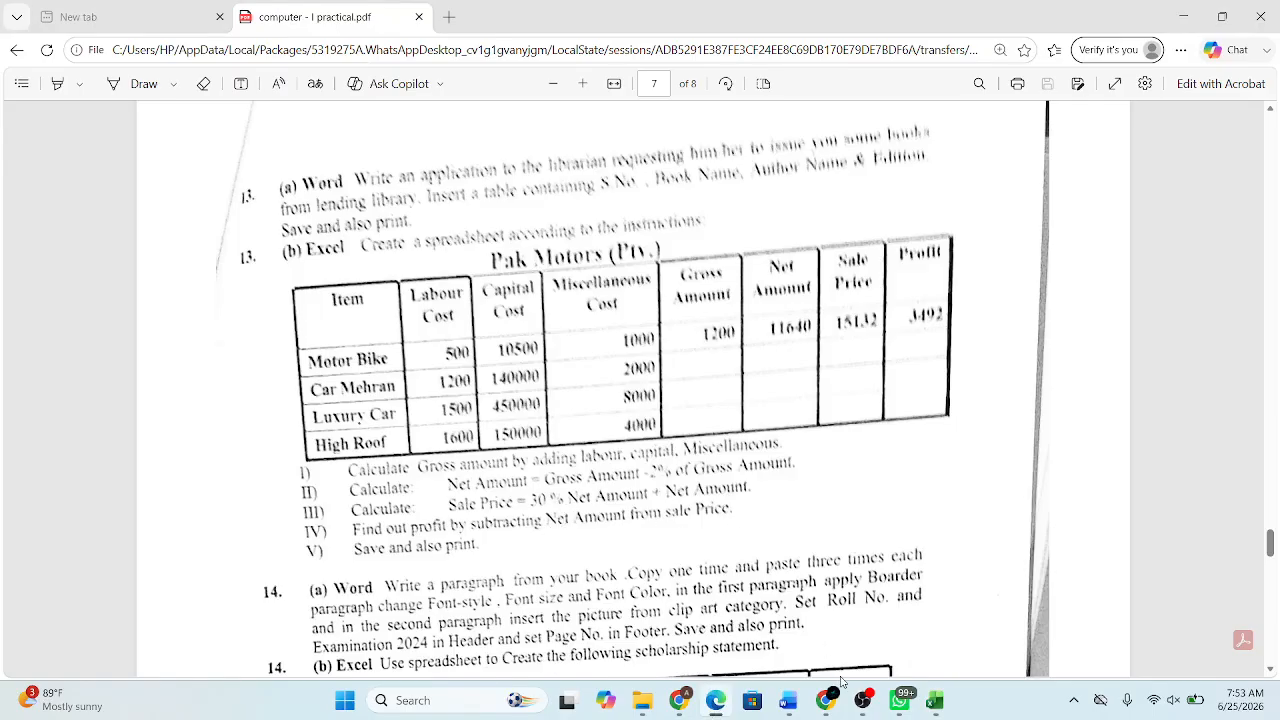
mouse_move(934, 700)
left_click(972, 662)
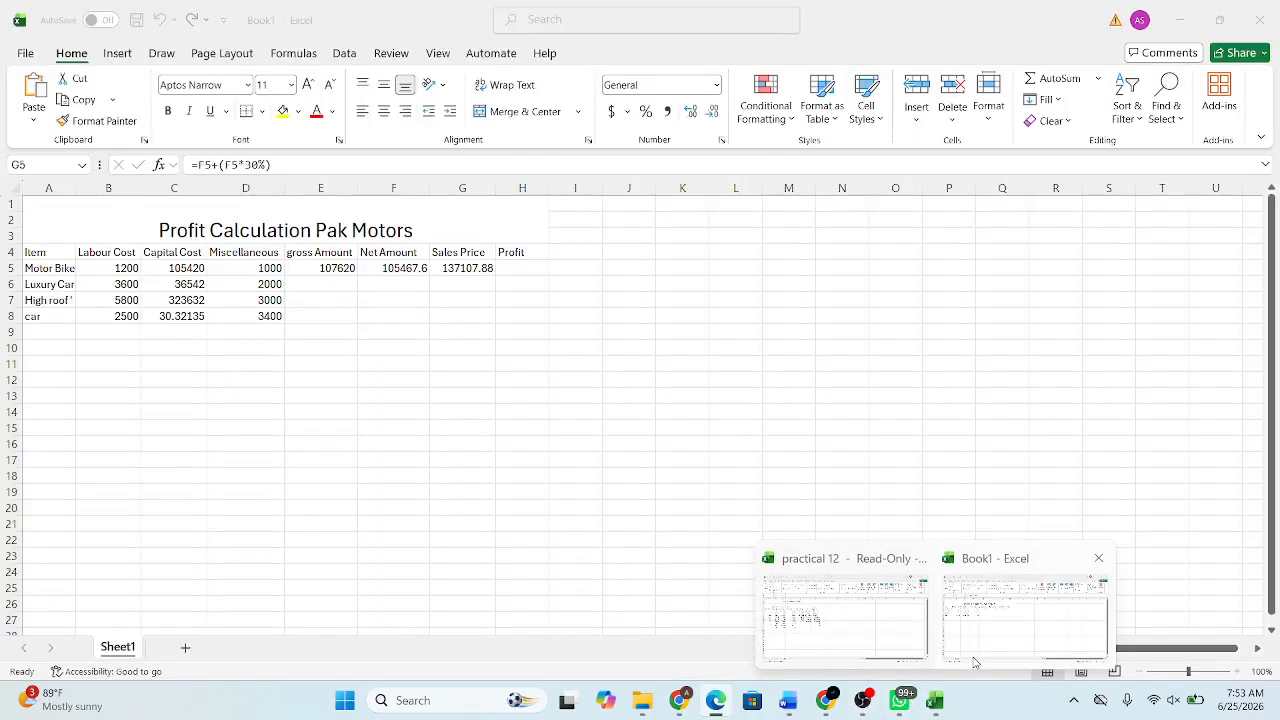
Step: Try to calculate the Motor Bike profit in H5 with =F5-G5
left_click(513, 267)
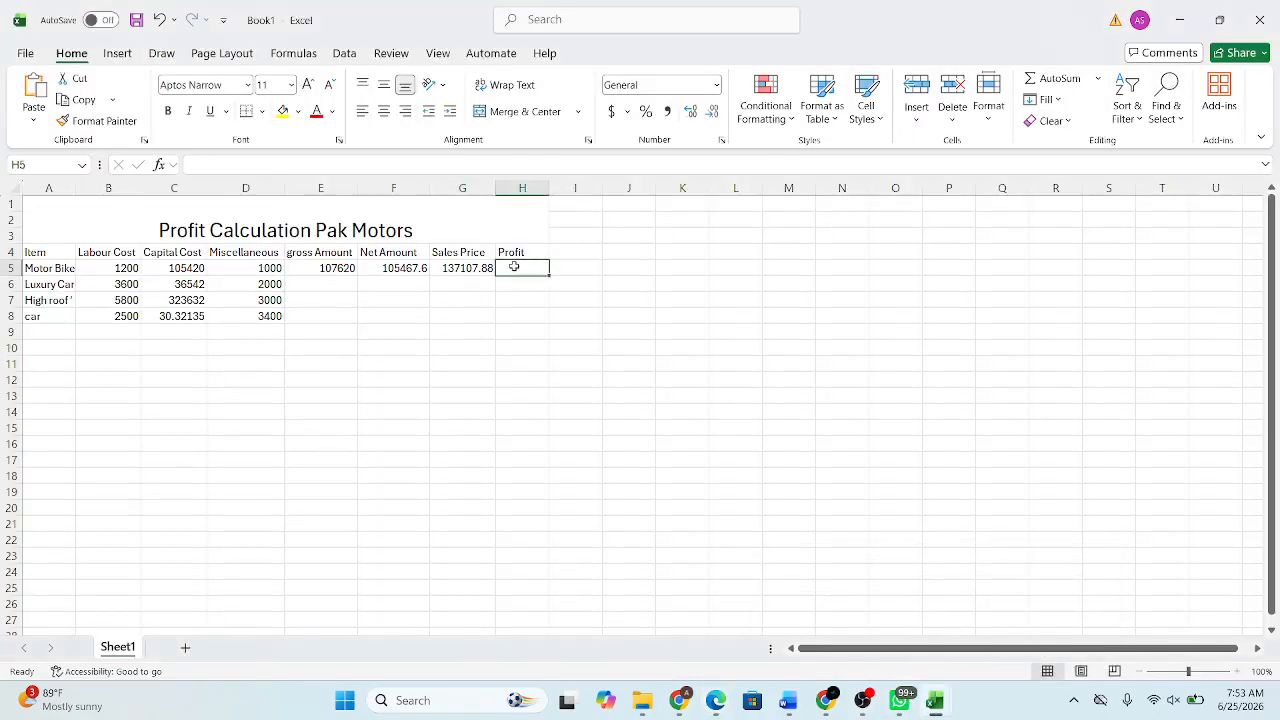
type("=")
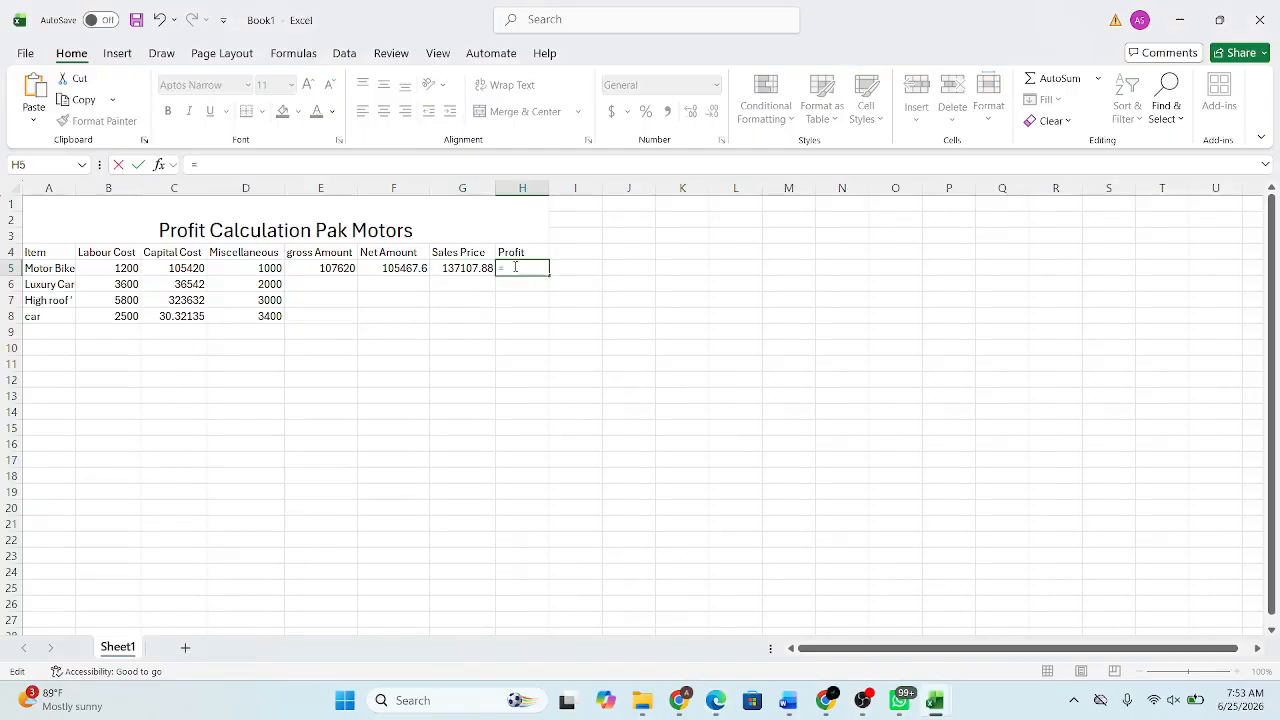
left_click(420, 268)
type("-")
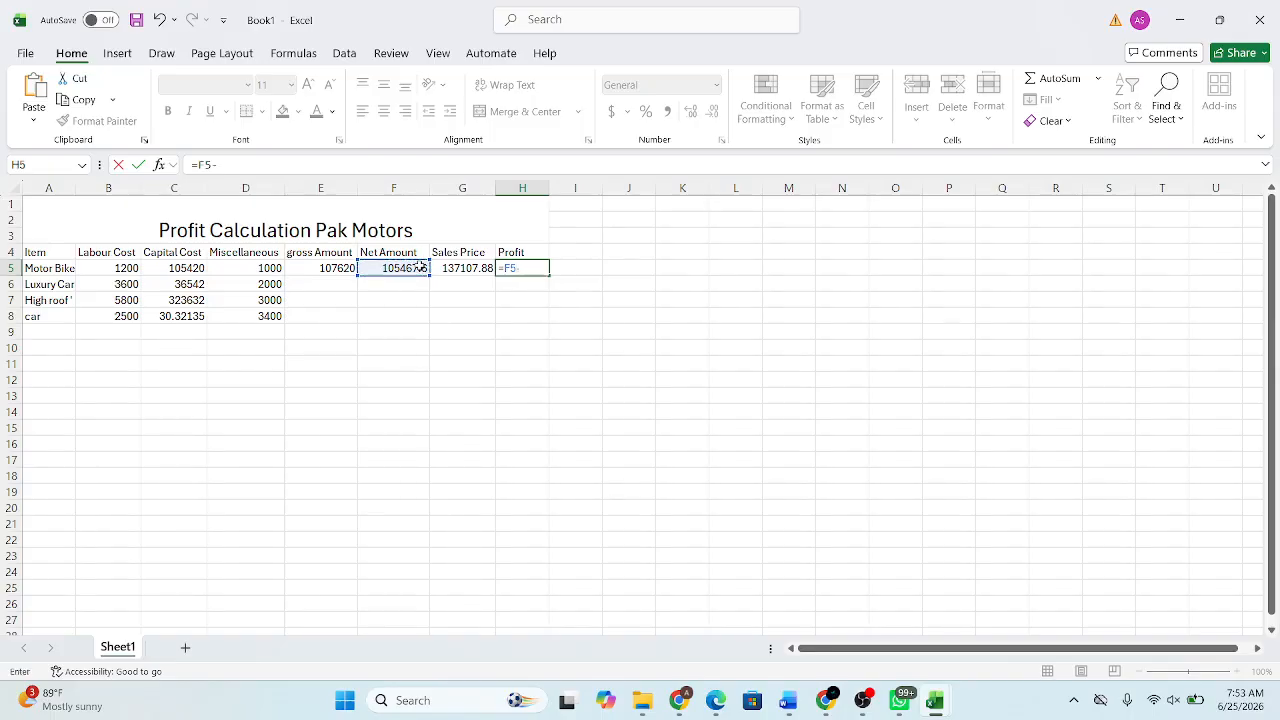
left_click(451, 269)
key("Return")
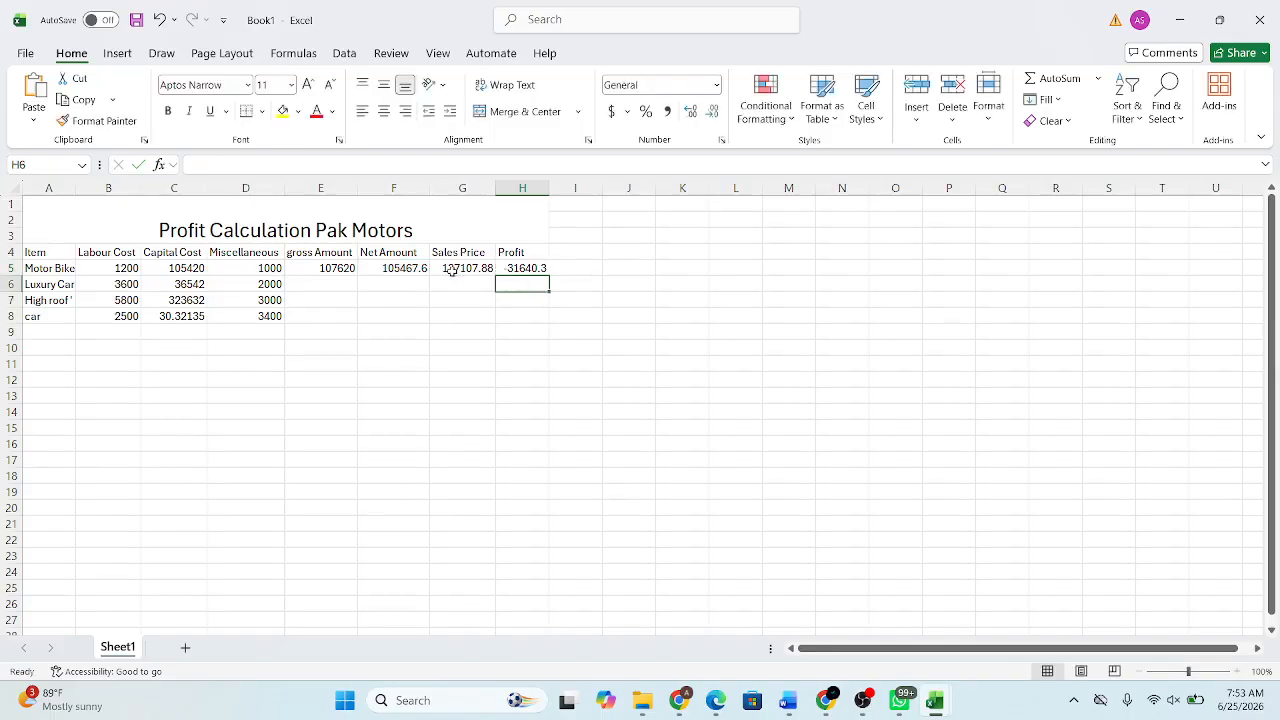
left_click(518, 268)
left_click(588, 360)
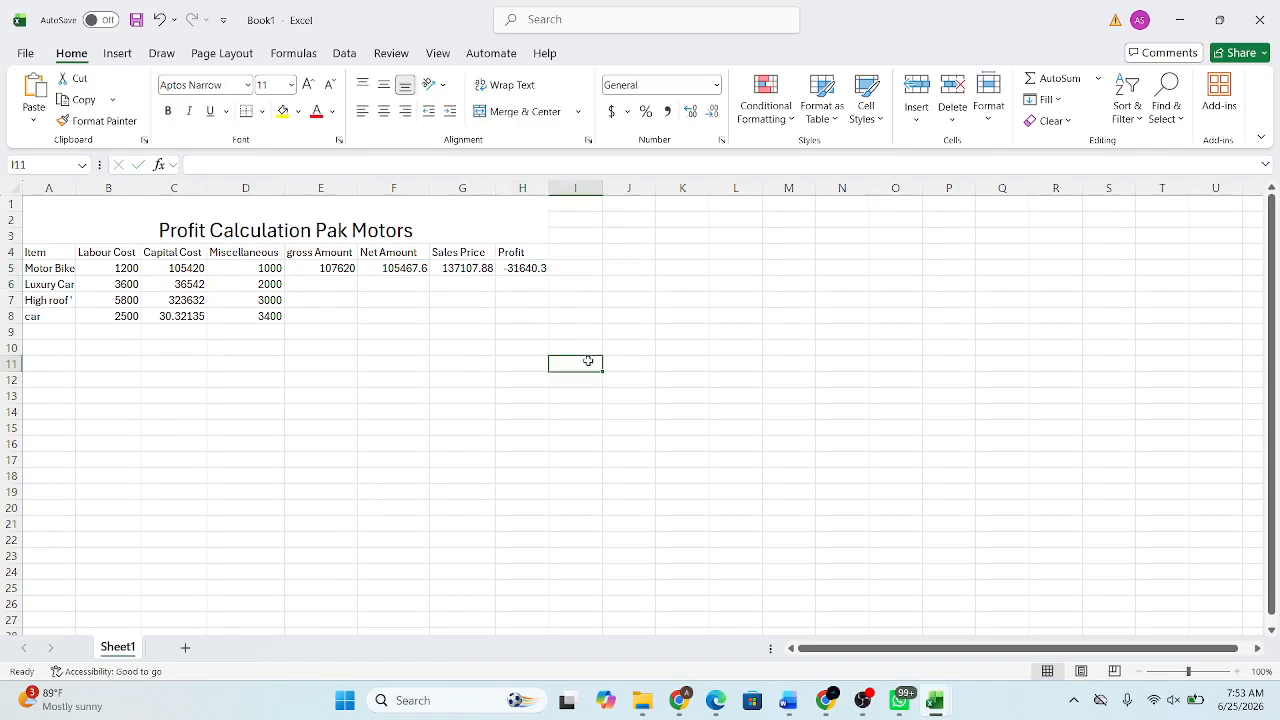
Step: Fill the gross amount and net amount formulas from E5 and F5 down to row 8 for the remaining vehicles
left_click(341, 268)
left_click_drag(357, 274, 360, 326)
left_click(397, 268)
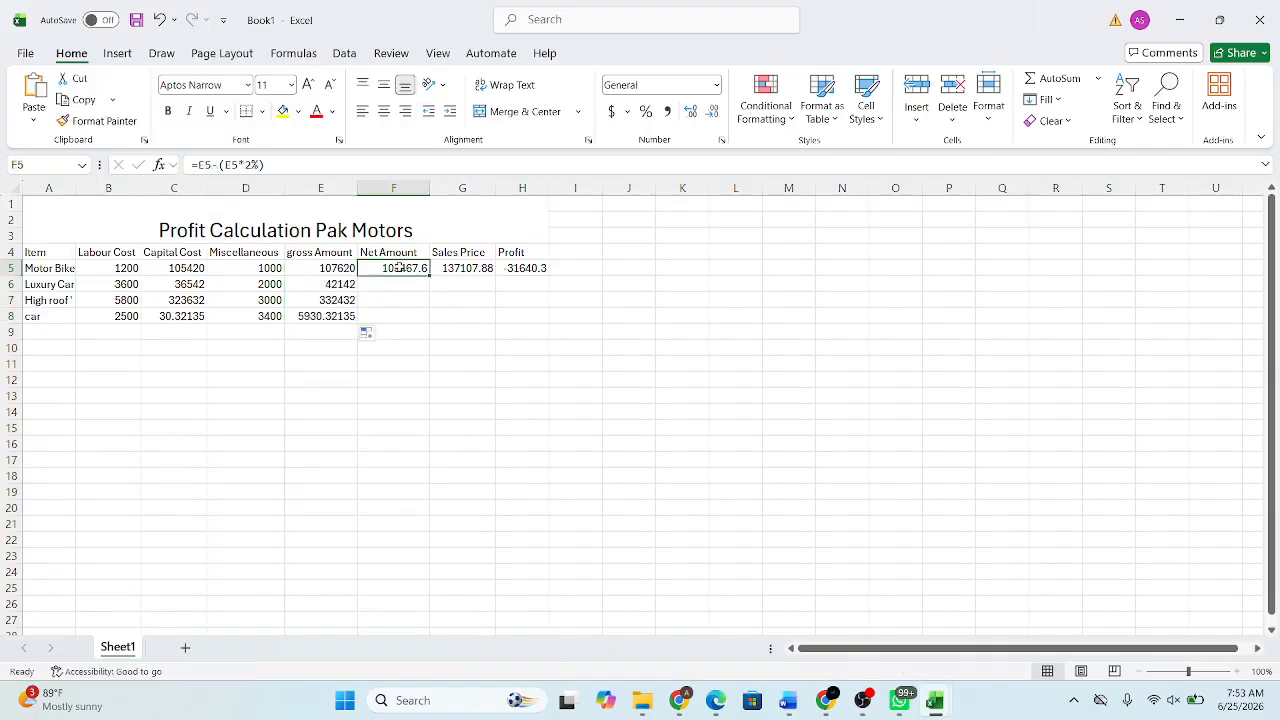
left_click_drag(432, 278, 433, 320)
left_click(455, 254)
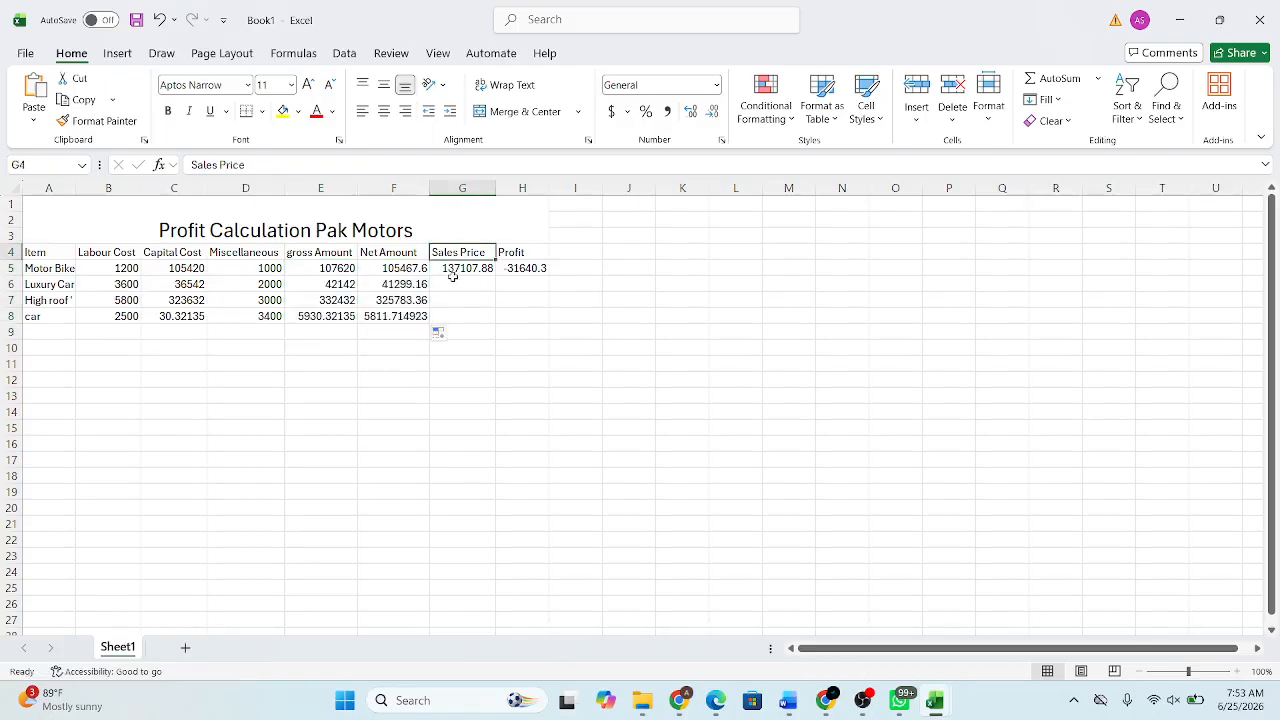
left_click(488, 268)
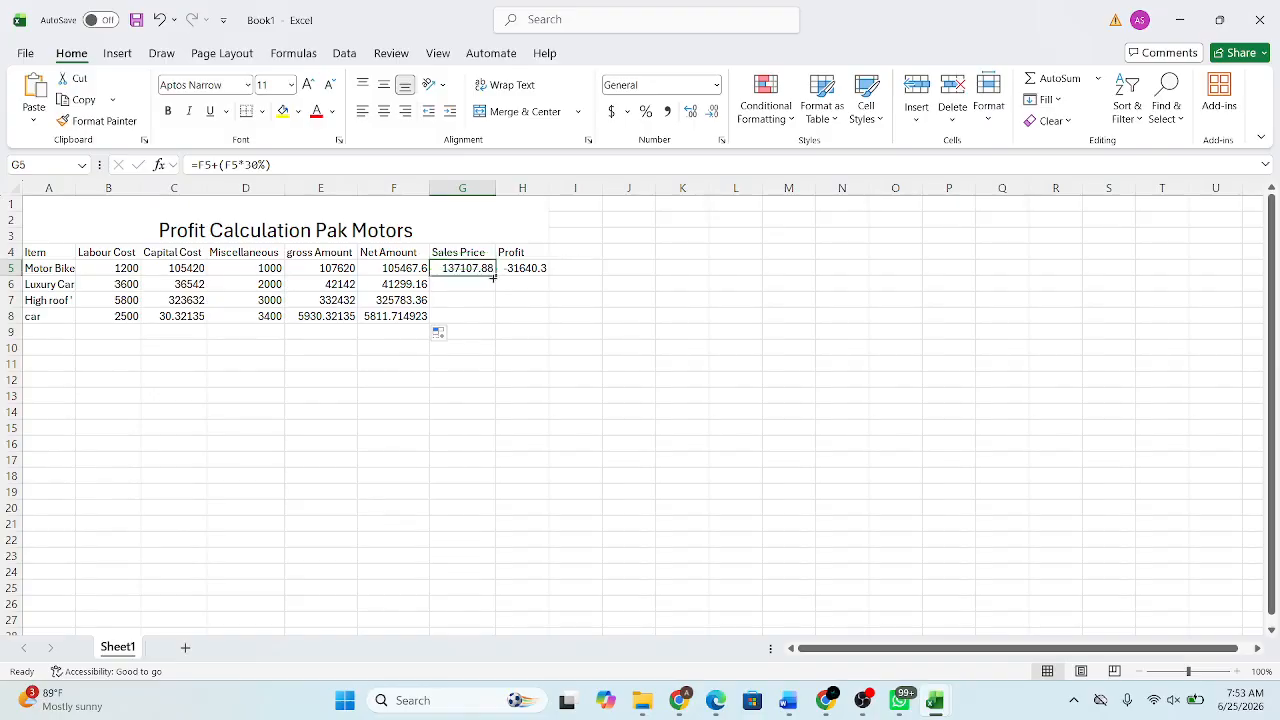
Step: Replace the Motor Bike profit formula in H5 with =G5-F5, subtracting net amount from sales price
double_click(514, 268)
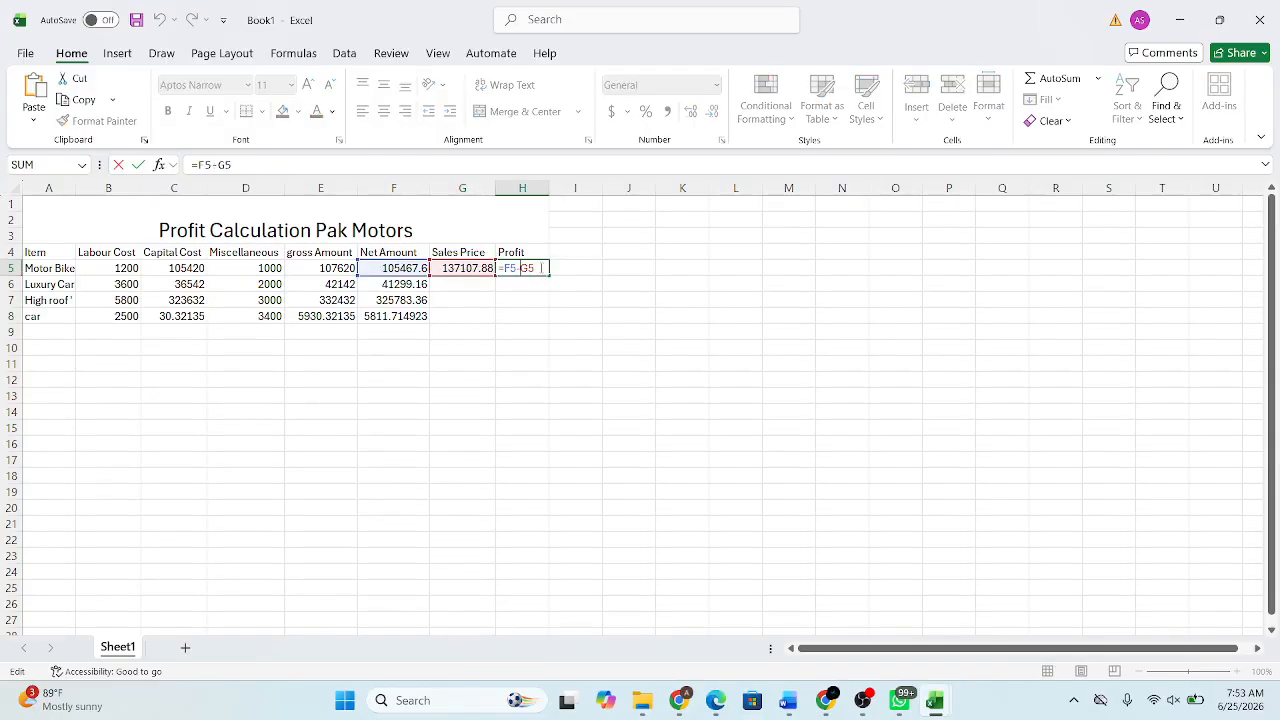
key("BackSpace")
key("BackSpace")
key("BackSpace")
key("BackSpace")
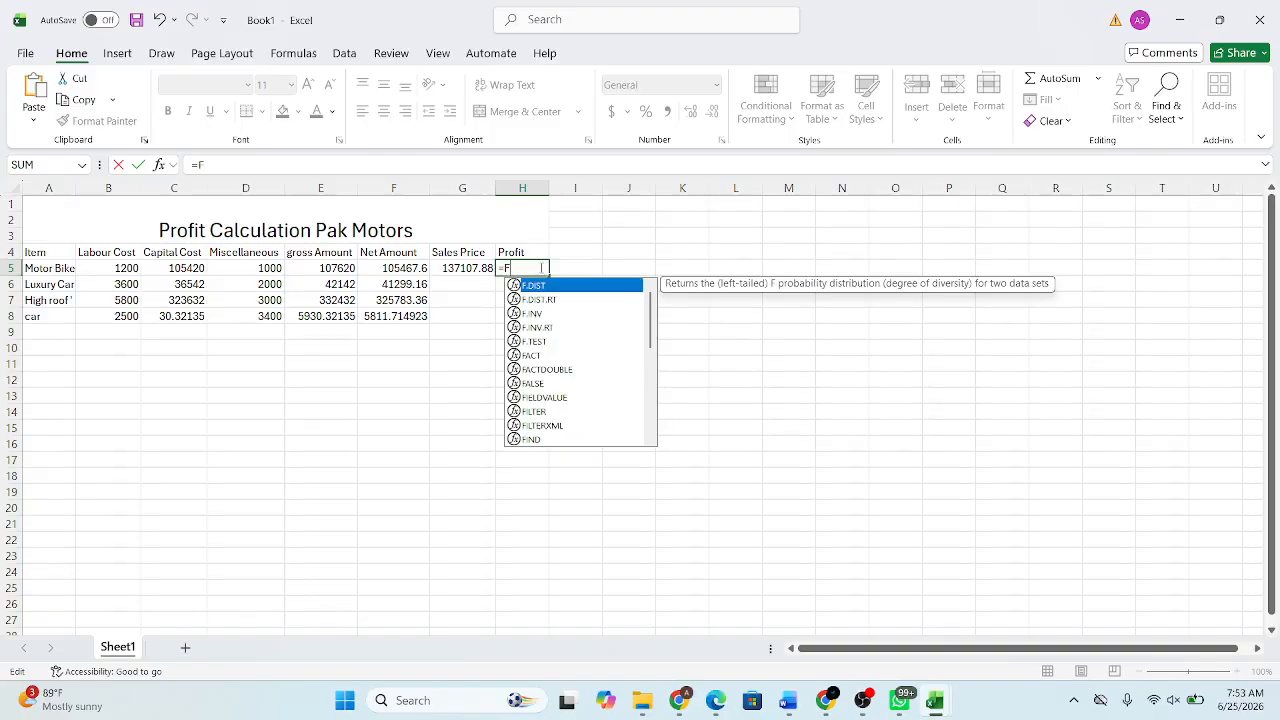
key("BackSpace")
left_click(452, 267)
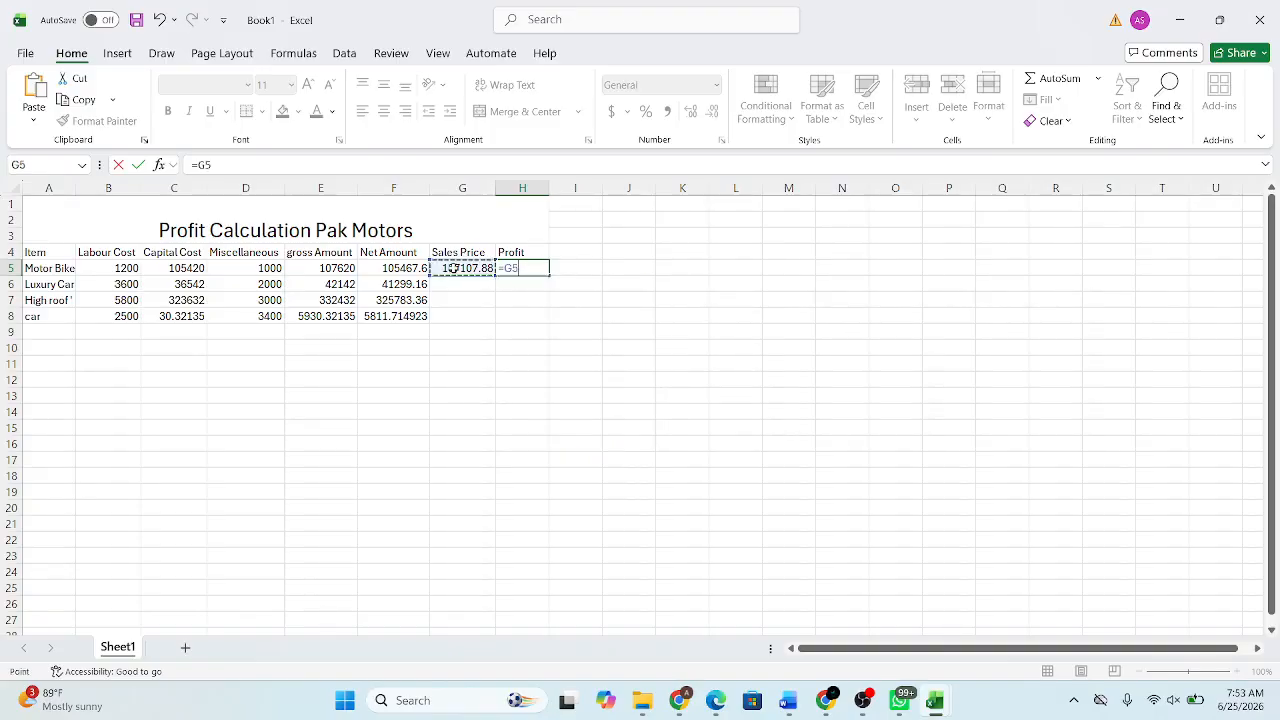
type("-")
left_click(408, 268)
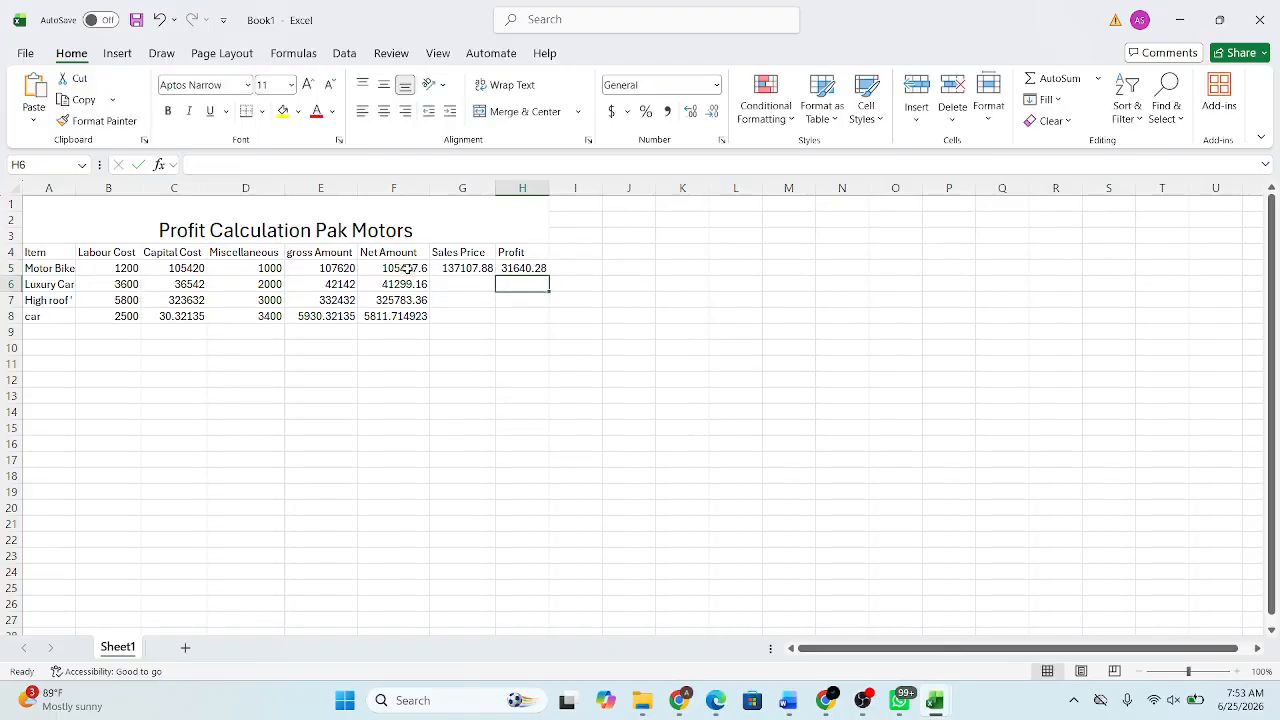
Step: Fill the sales price and profit formulas from G5 and H5 down to row 8 for the remaining vehicles
left_click(487, 269)
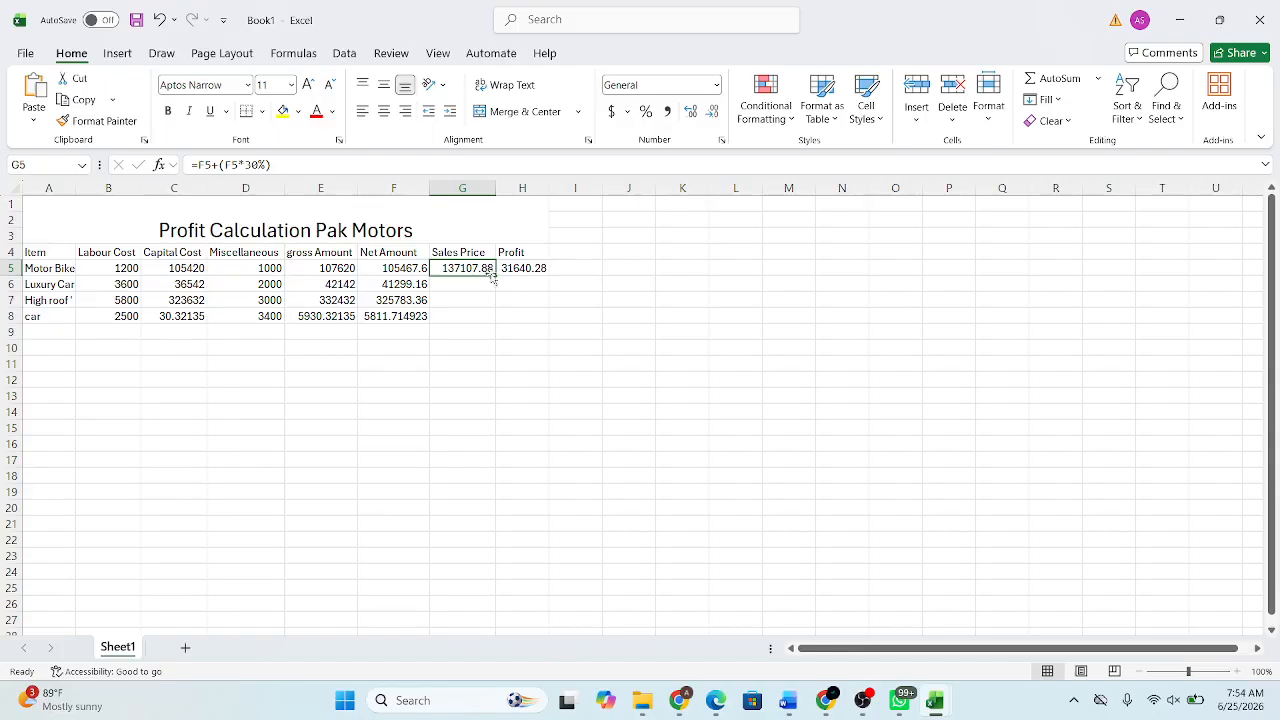
left_click_drag(493, 273, 504, 320)
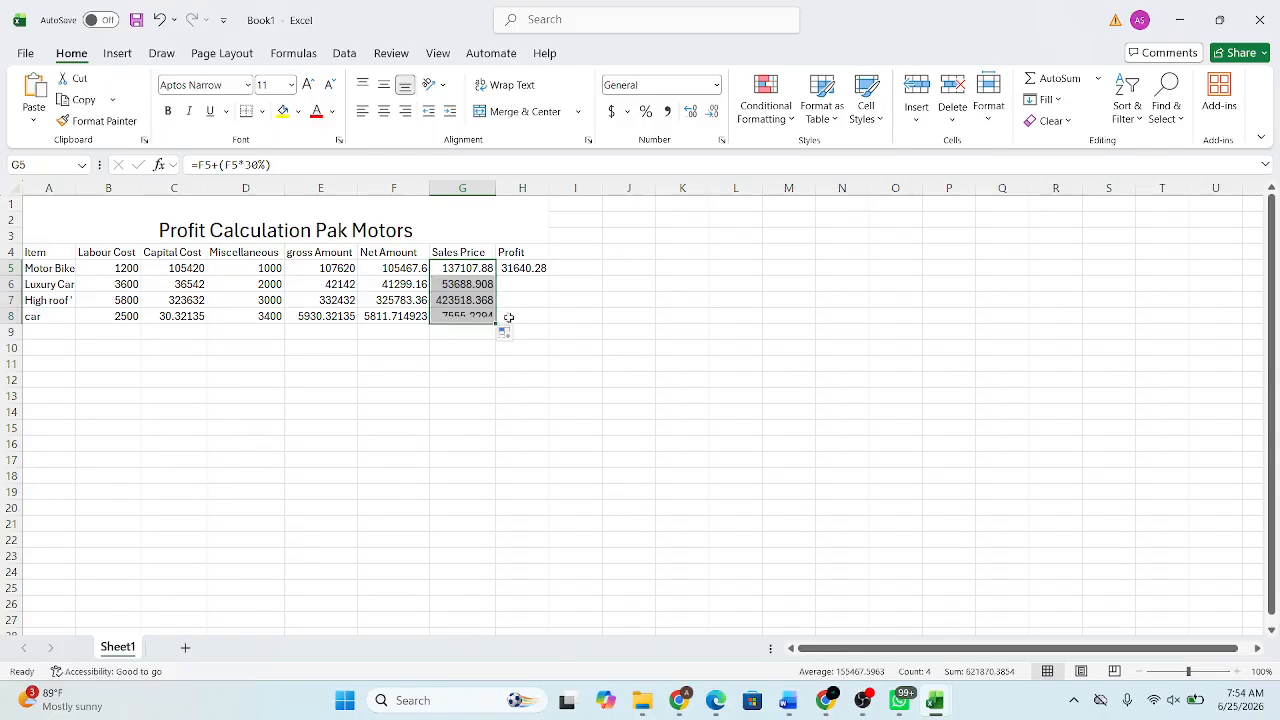
left_click(538, 268)
left_click_drag(554, 276, 551, 318)
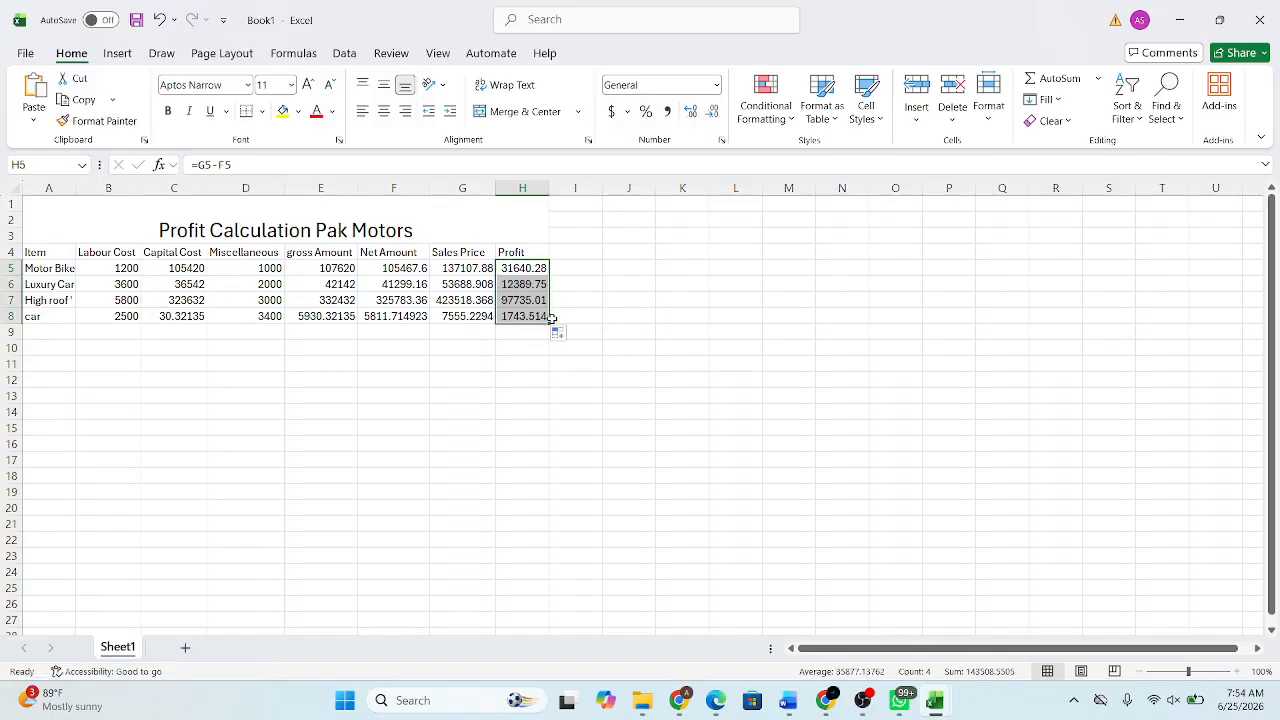
left_click(630, 283)
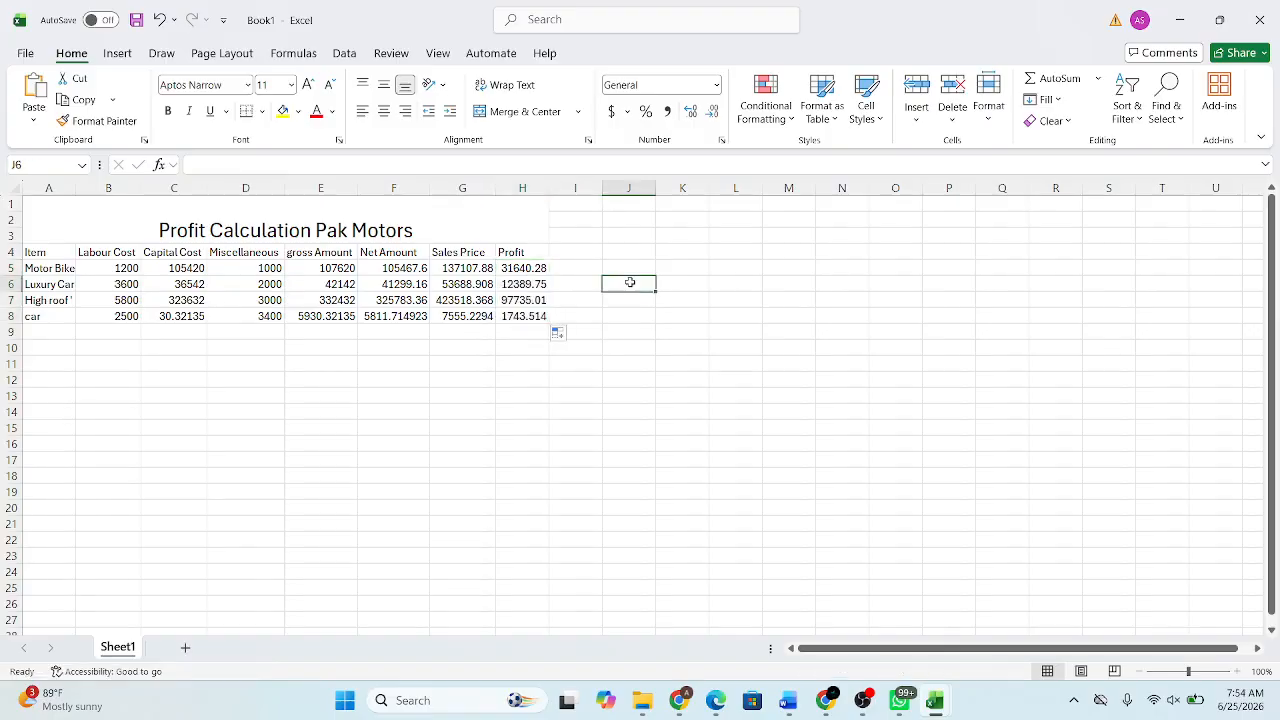
Step: Review the Motor Bike gross amount, net amount, sales price and profit formulas in row 5 without changing them
left_click(318, 266)
double_click(318, 266)
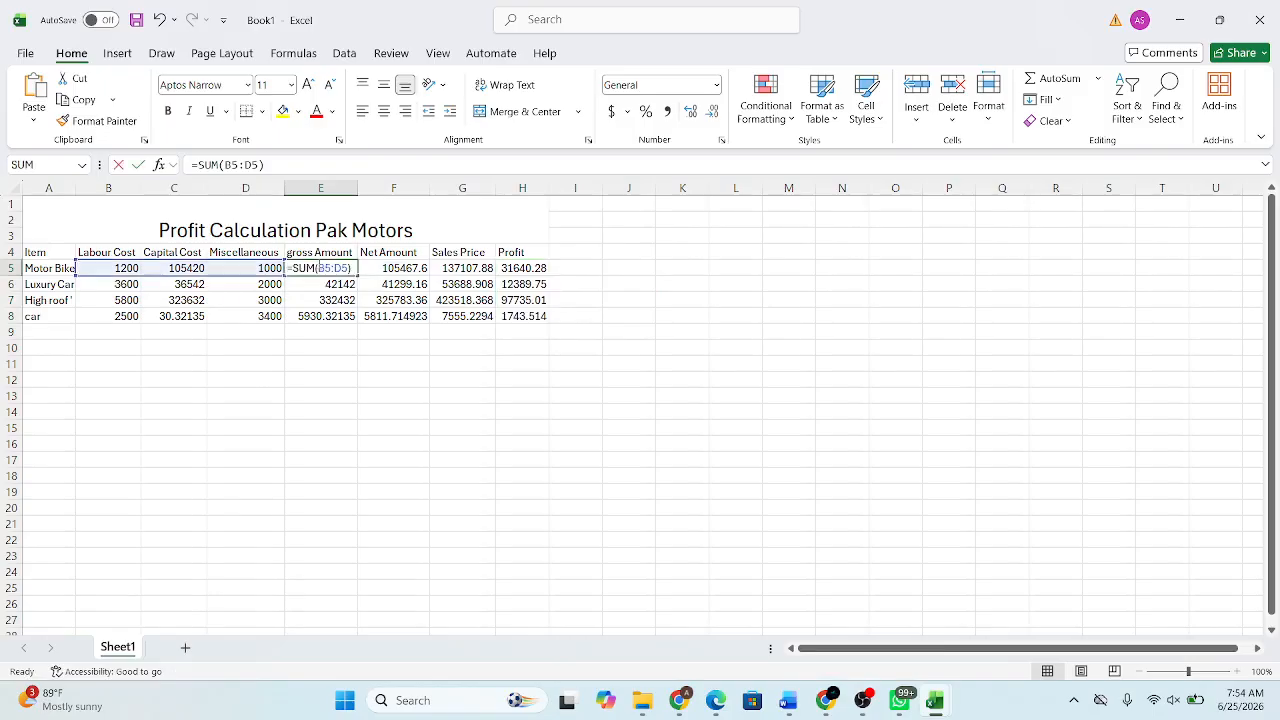
key("Escape")
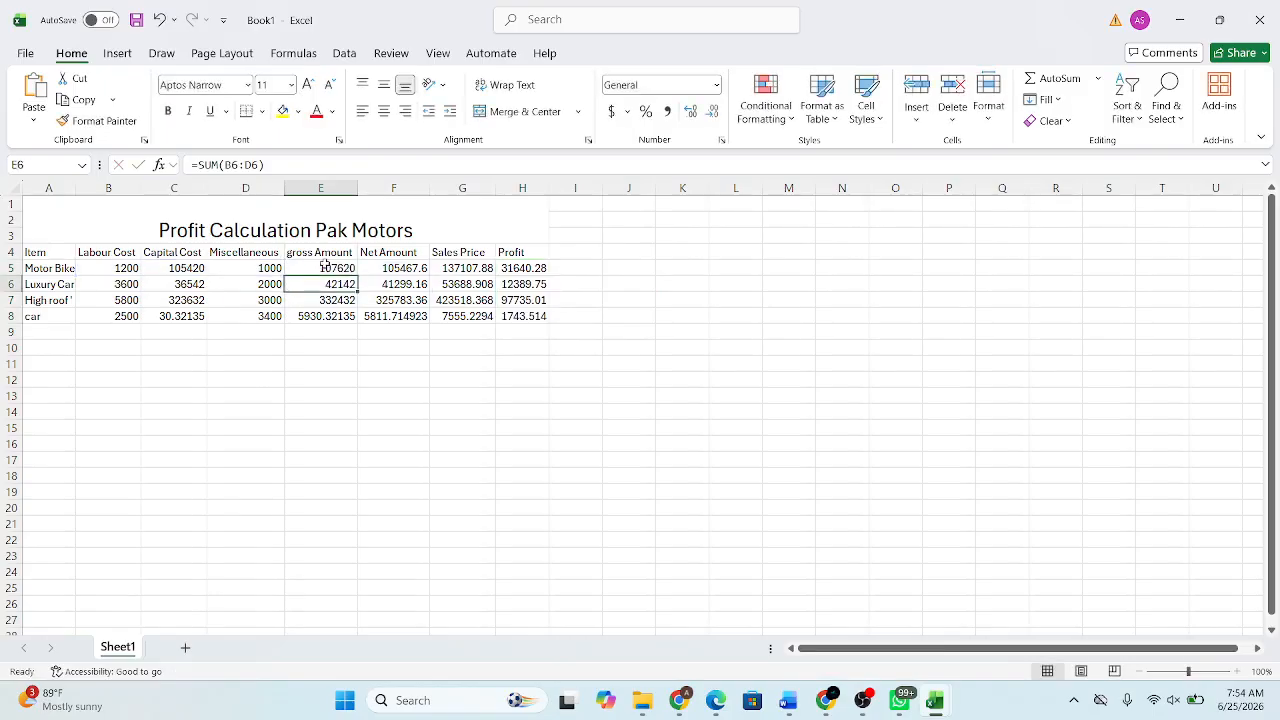
double_click(405, 266)
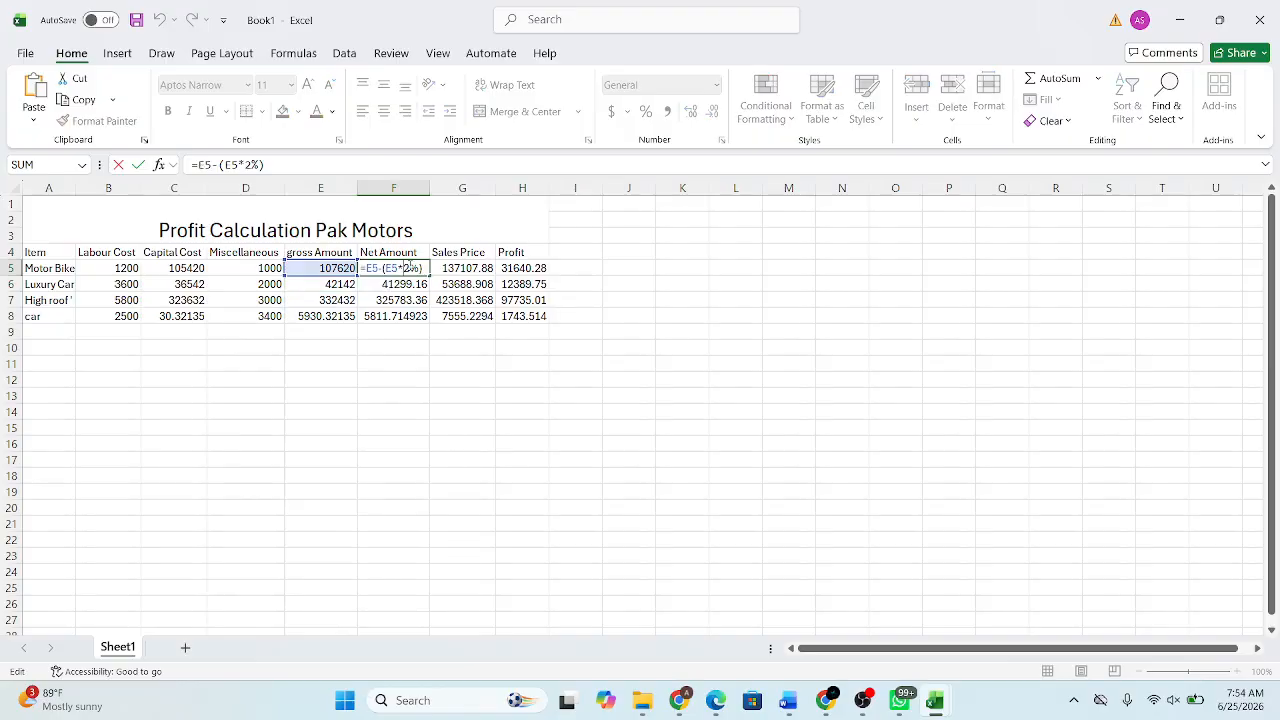
key("Return")
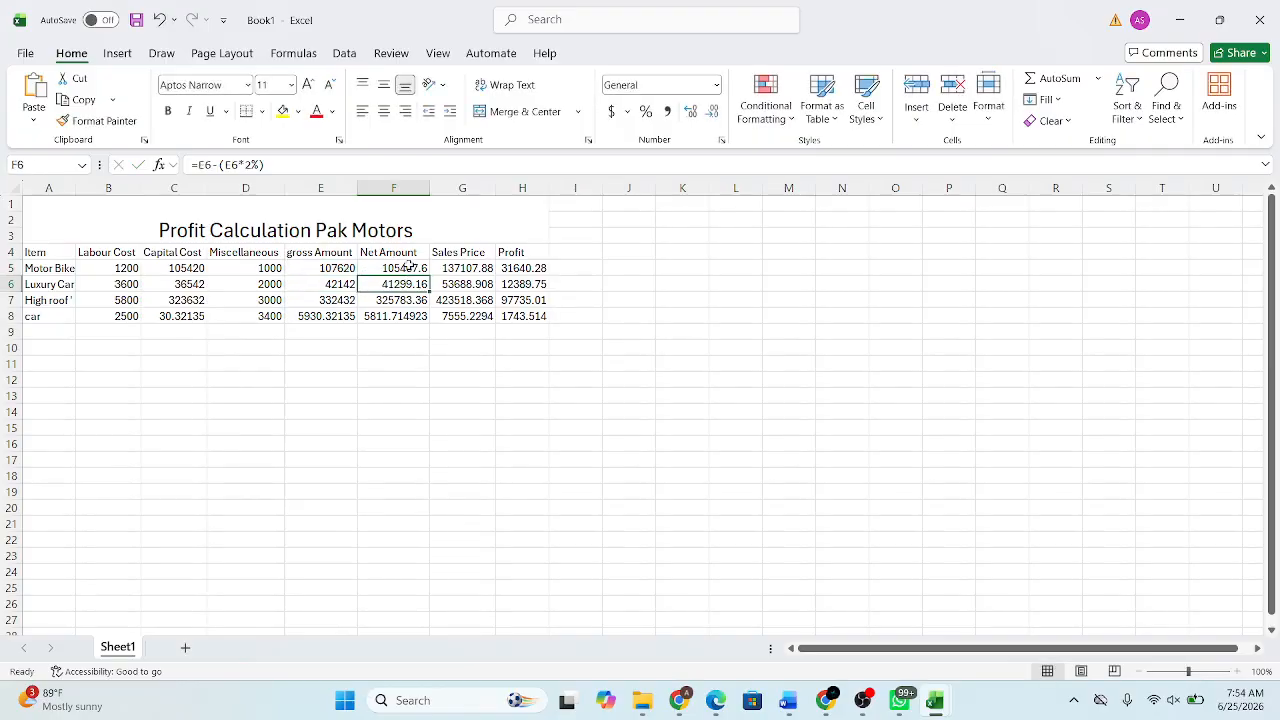
double_click(462, 268)
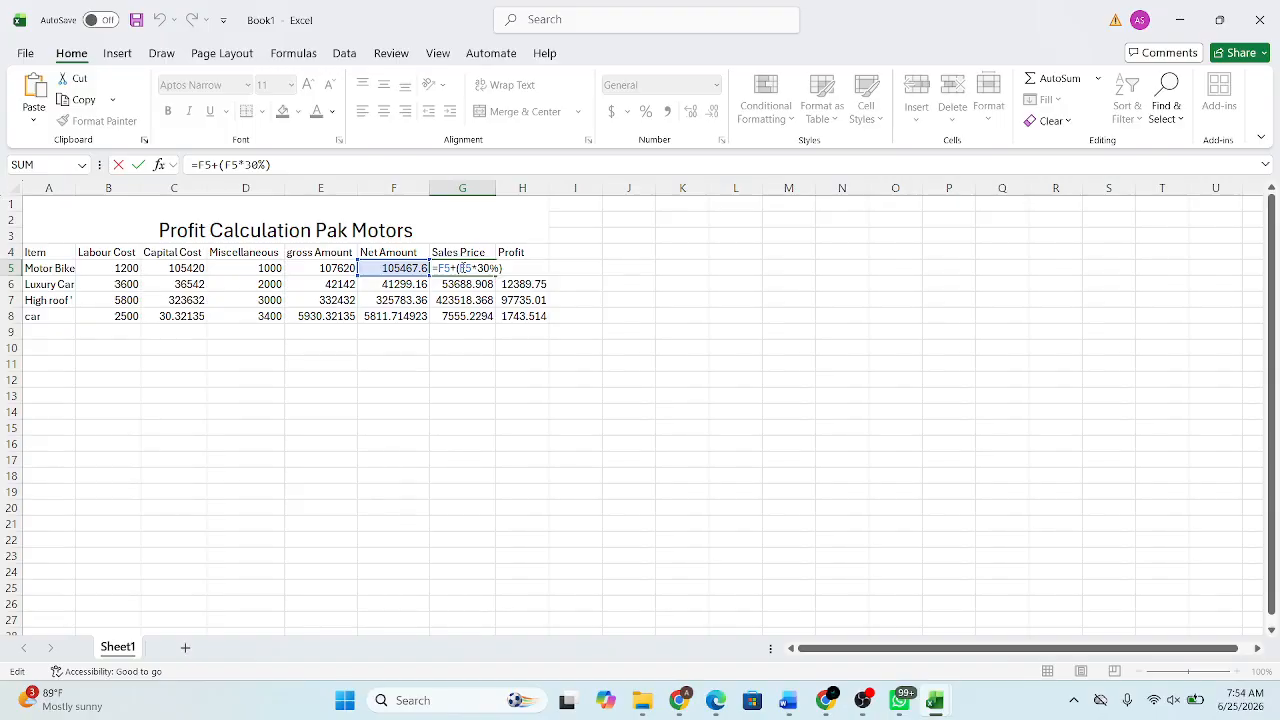
key("Return")
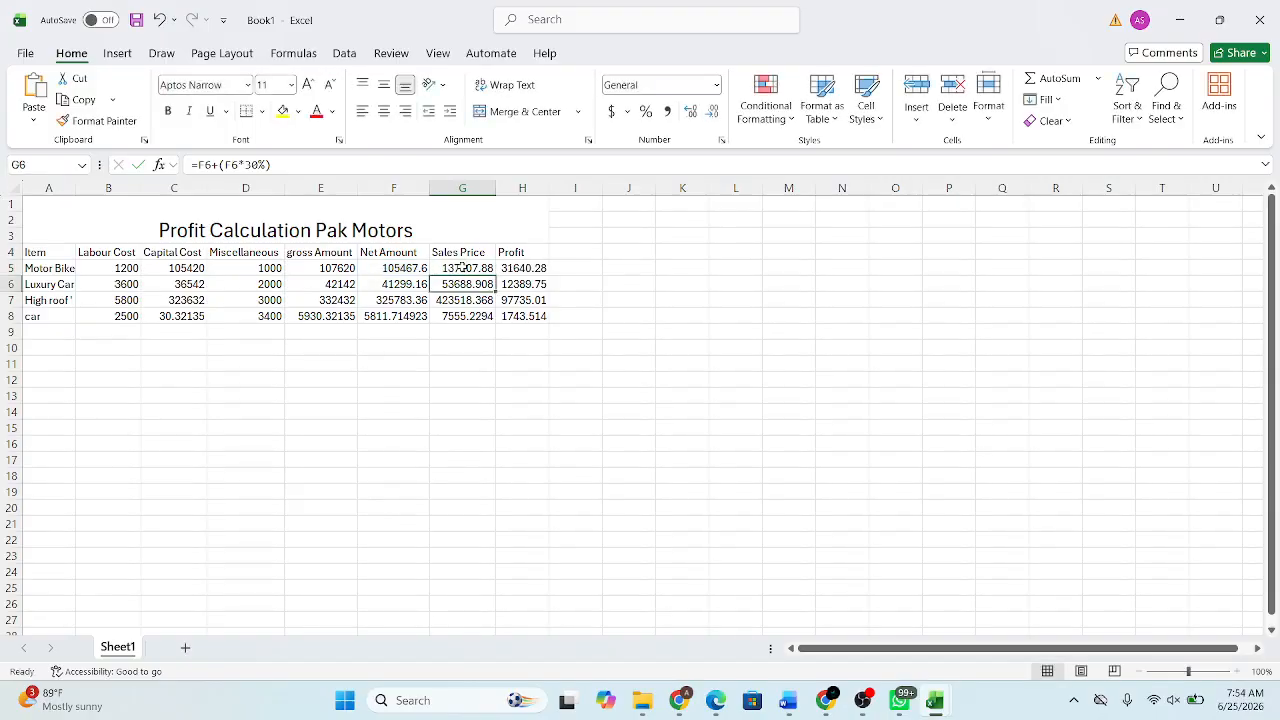
left_click(524, 258)
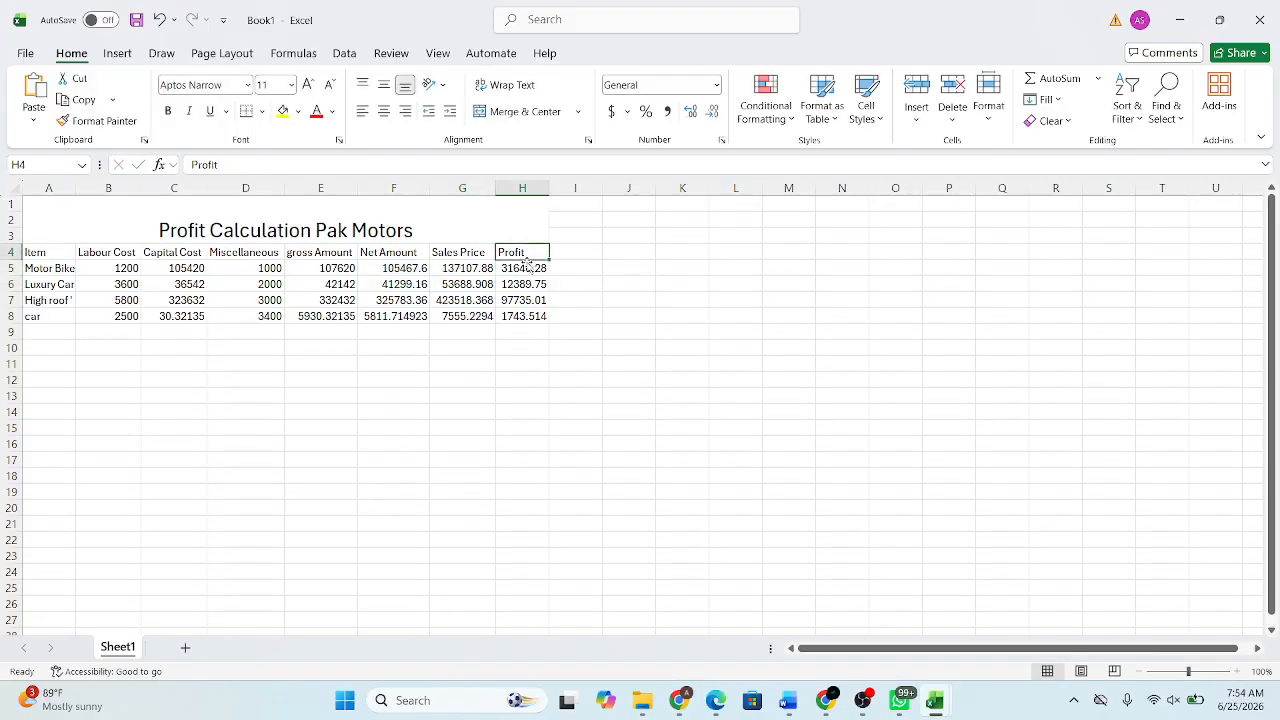
key("ctrl+Down")
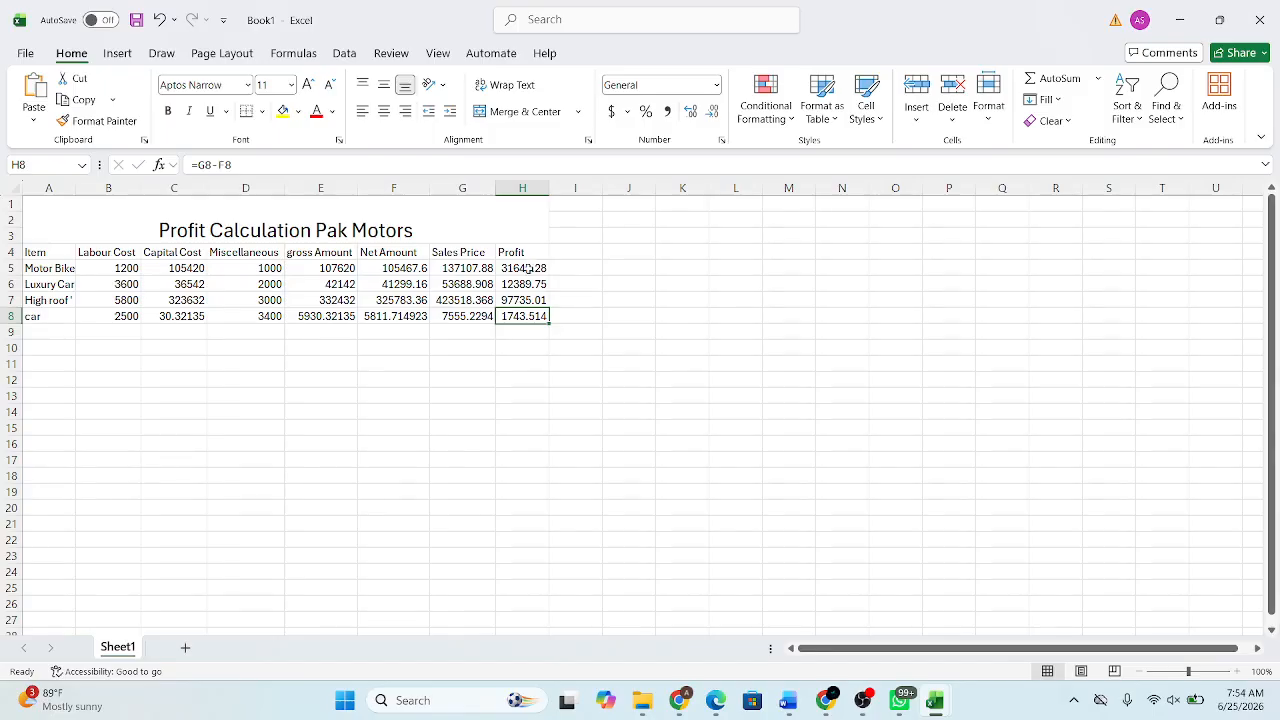
double_click(528, 267)
key("Return")
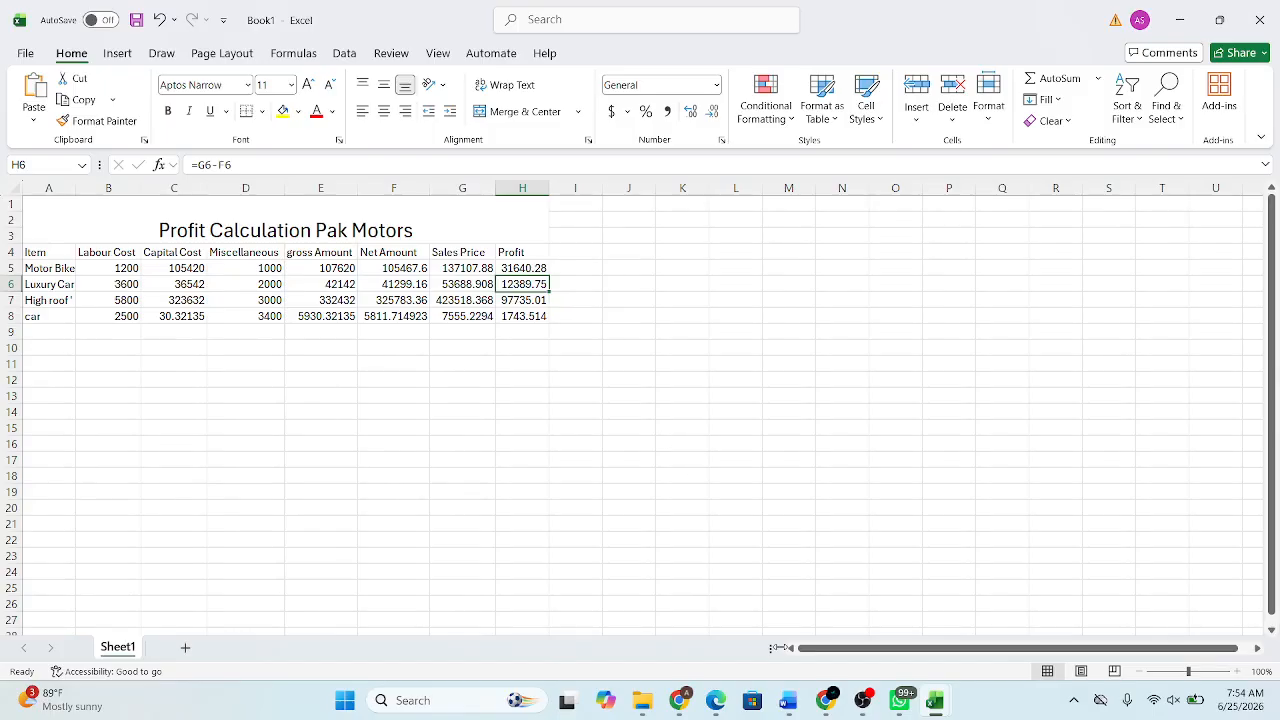
left_click(876, 706)
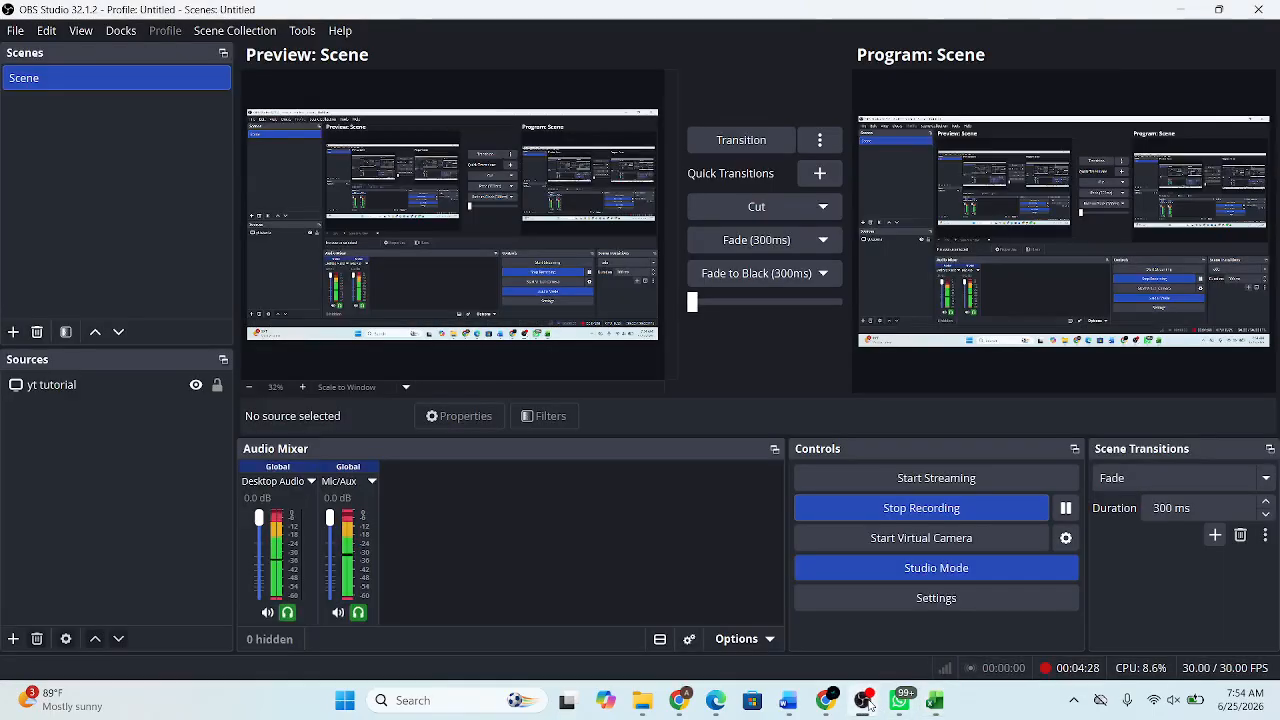